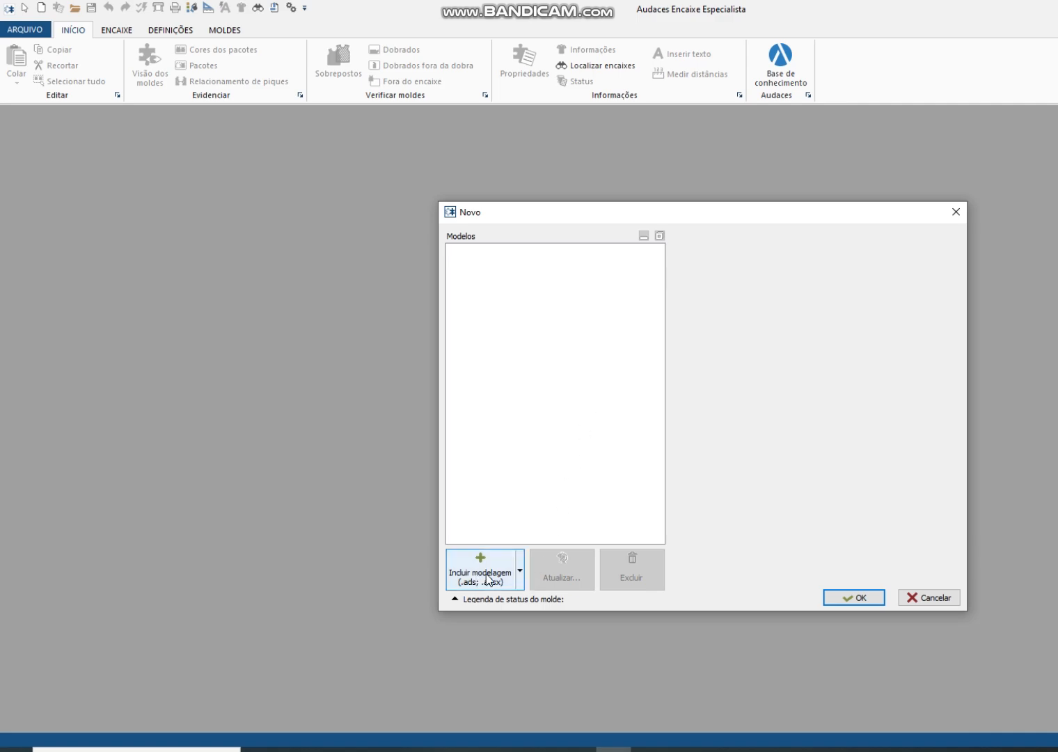
# Step: Include the pattern file 10559 - CAMISETA 2025.adsx from the MAIS USADOS folder and set Tecido 1's width to 177 cm
pyautogui.click(487, 577)
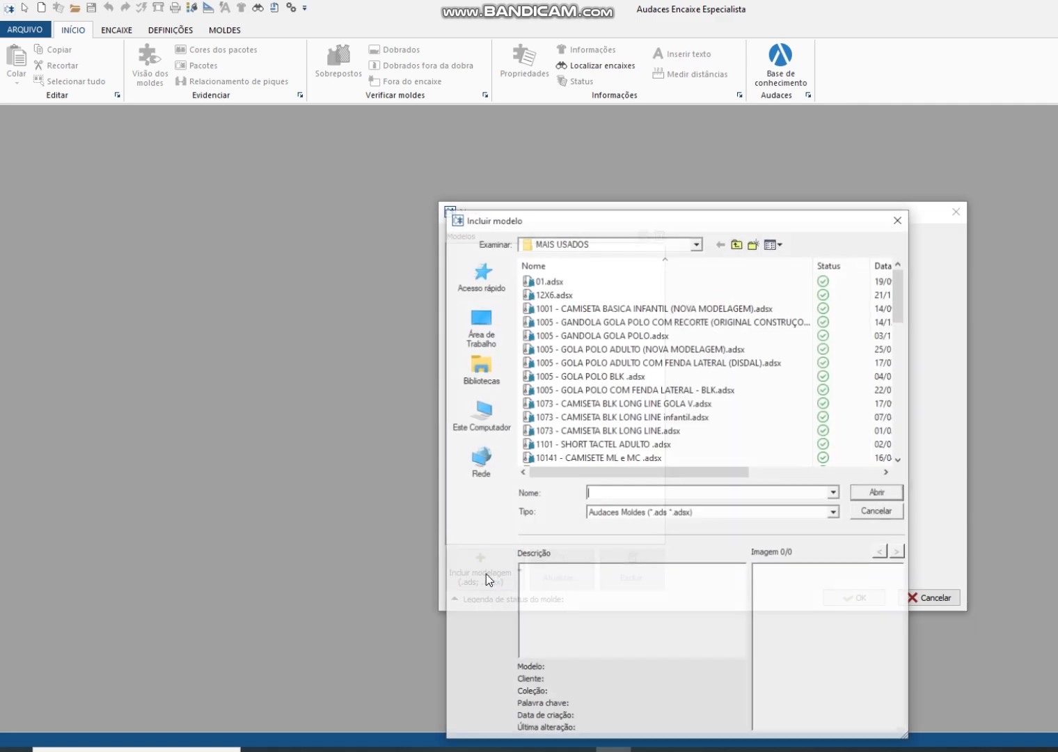
pyautogui.scroll(-6, 643, 379)
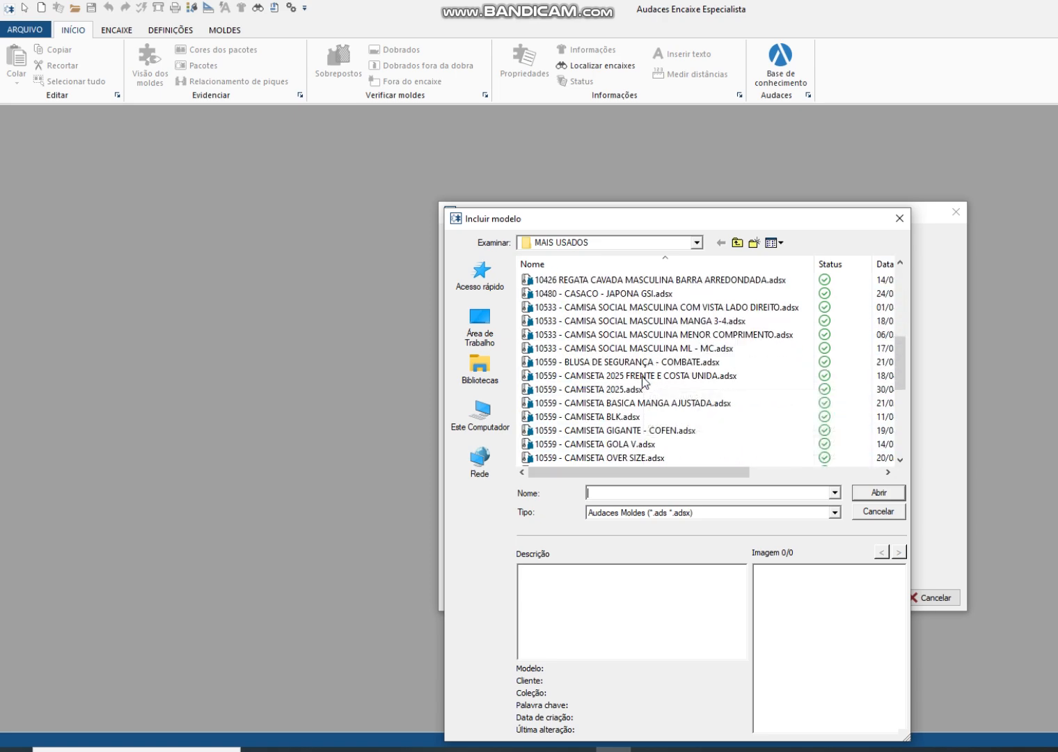
pyautogui.click(602, 390)
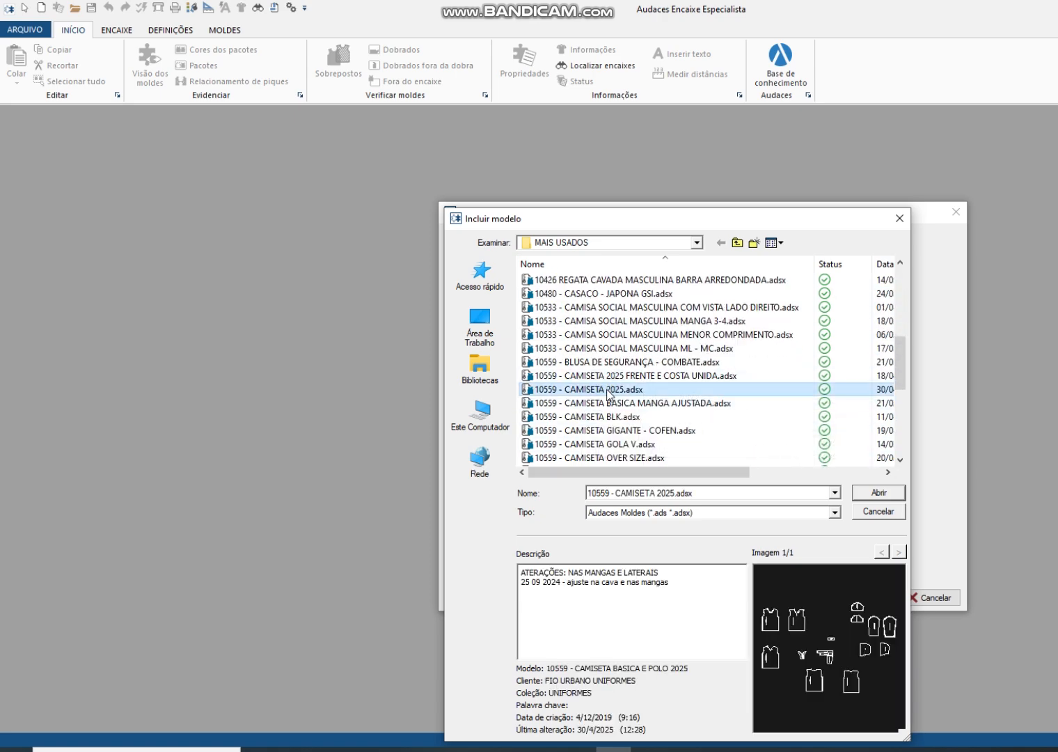
pyautogui.click(877, 493)
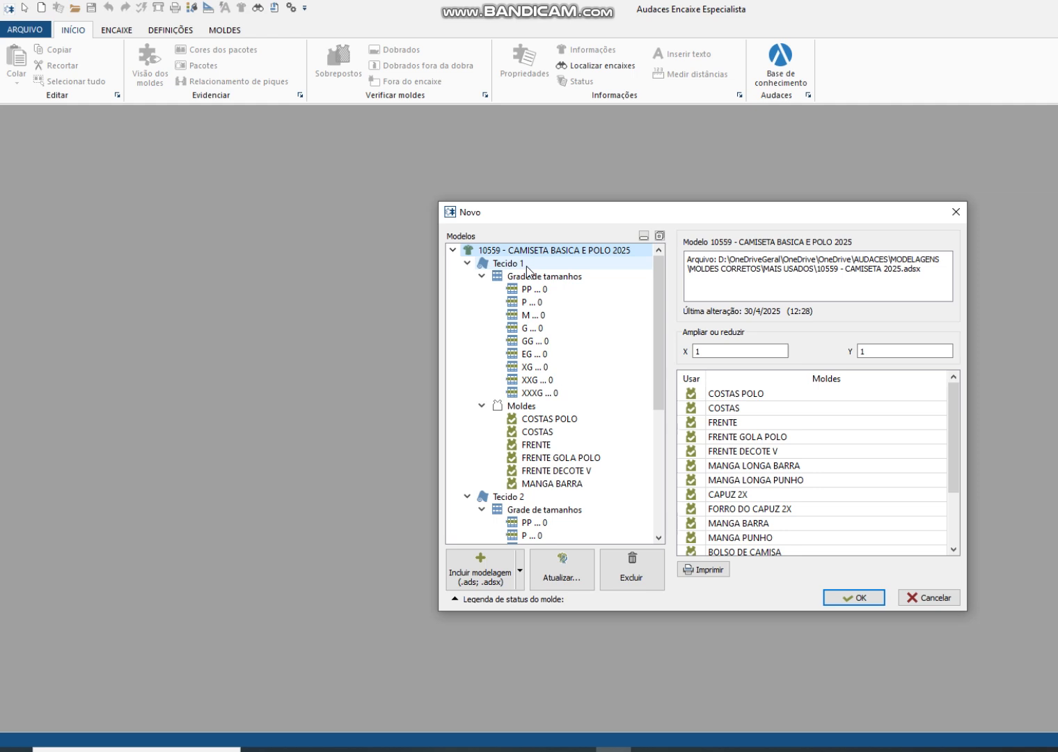
pyautogui.click(526, 266)
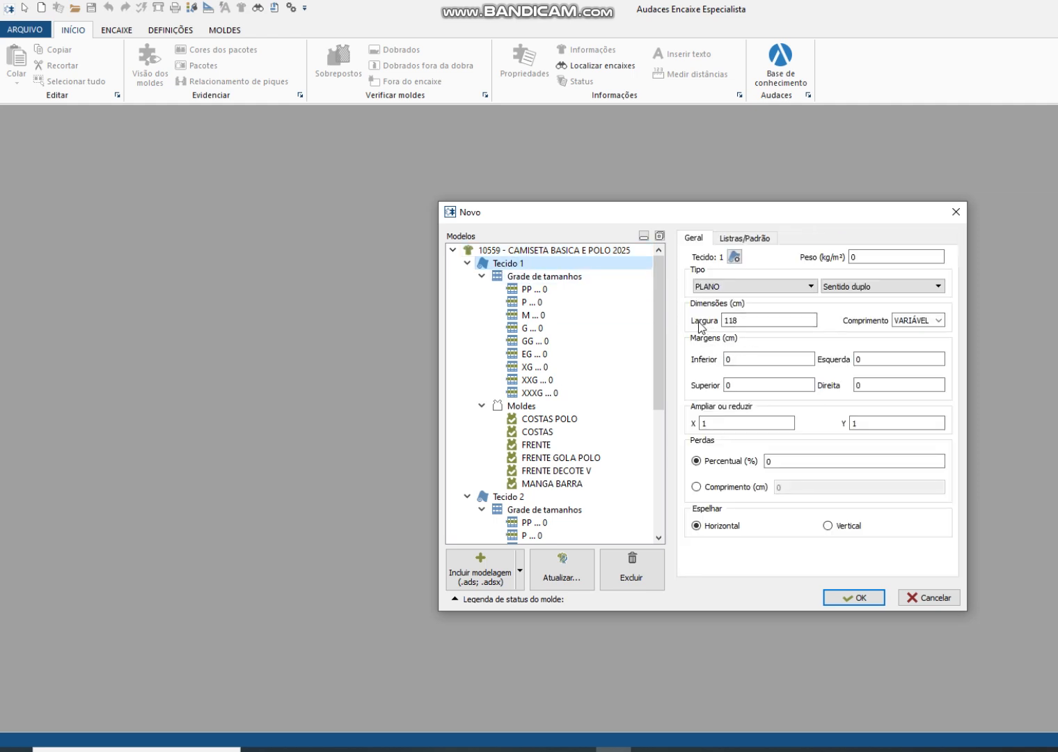
pyautogui.moveTo(749, 320); pyautogui.dragTo(712, 324)
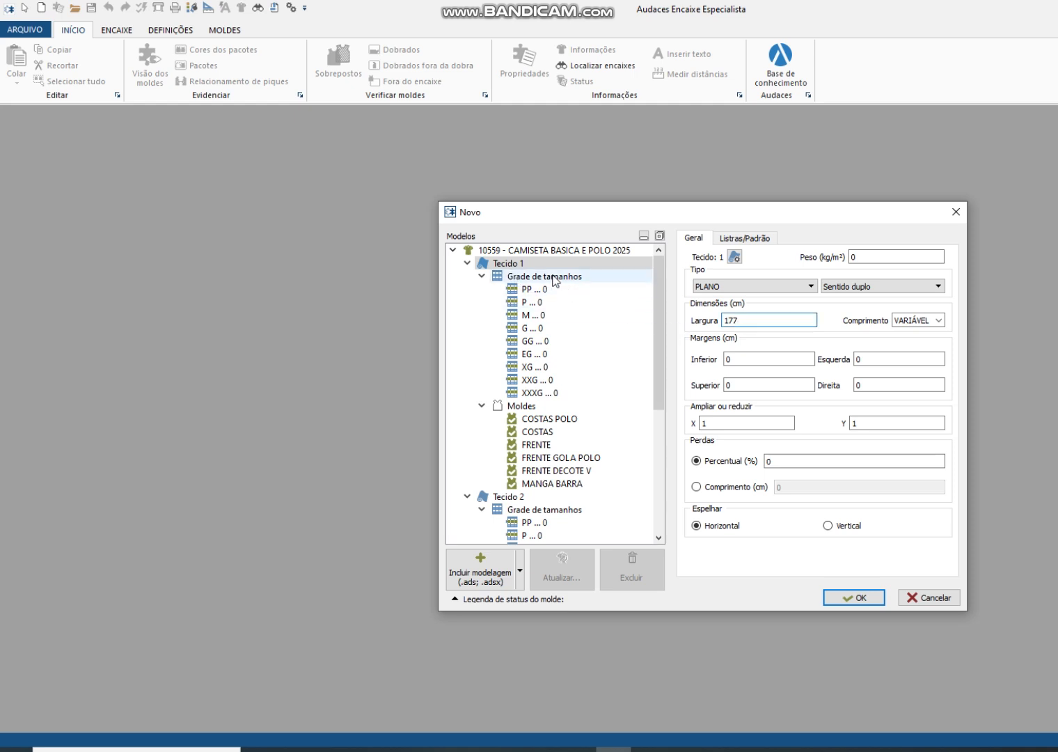
# Step: Set the Tecido 1 quantities to 1 for size P and 1 for size M
pyautogui.click(540, 317)
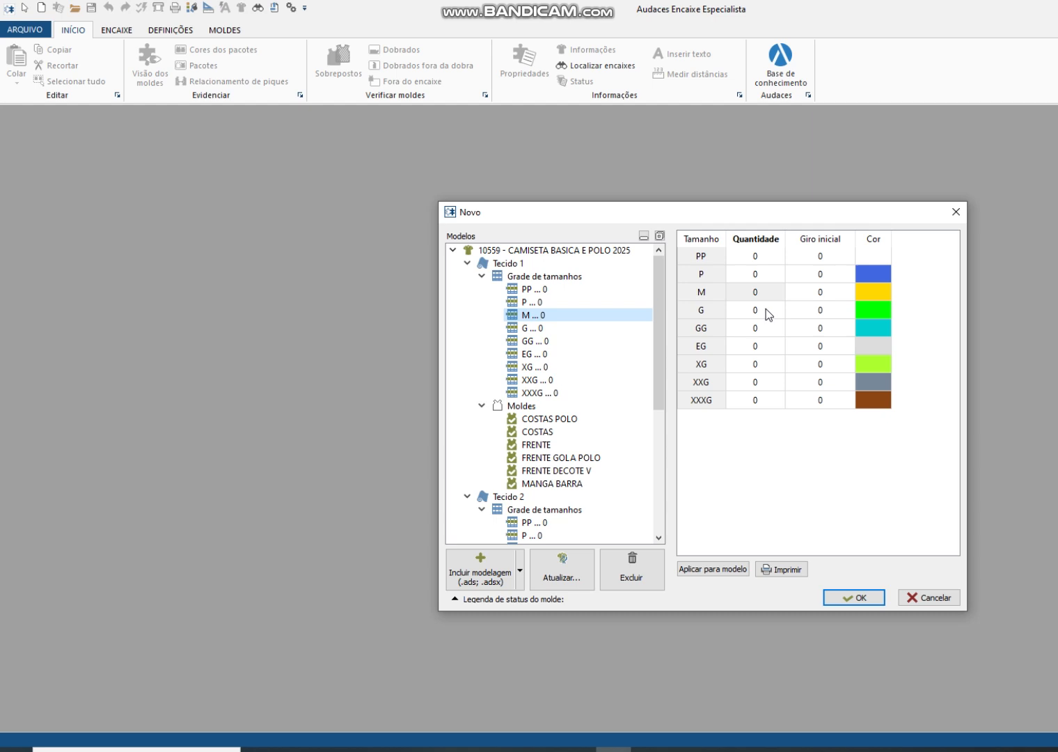
pyautogui.click(768, 273)
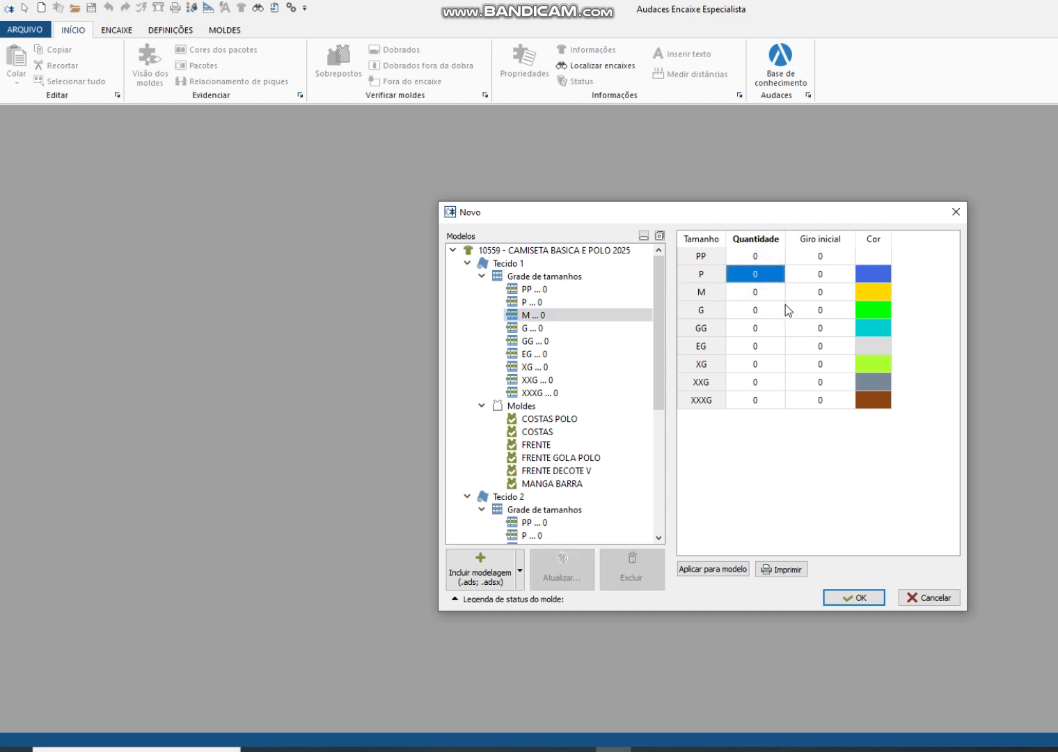
pyautogui.write('1')
pyautogui.press('Return')
pyautogui.write('1')
pyautogui.press('Return')
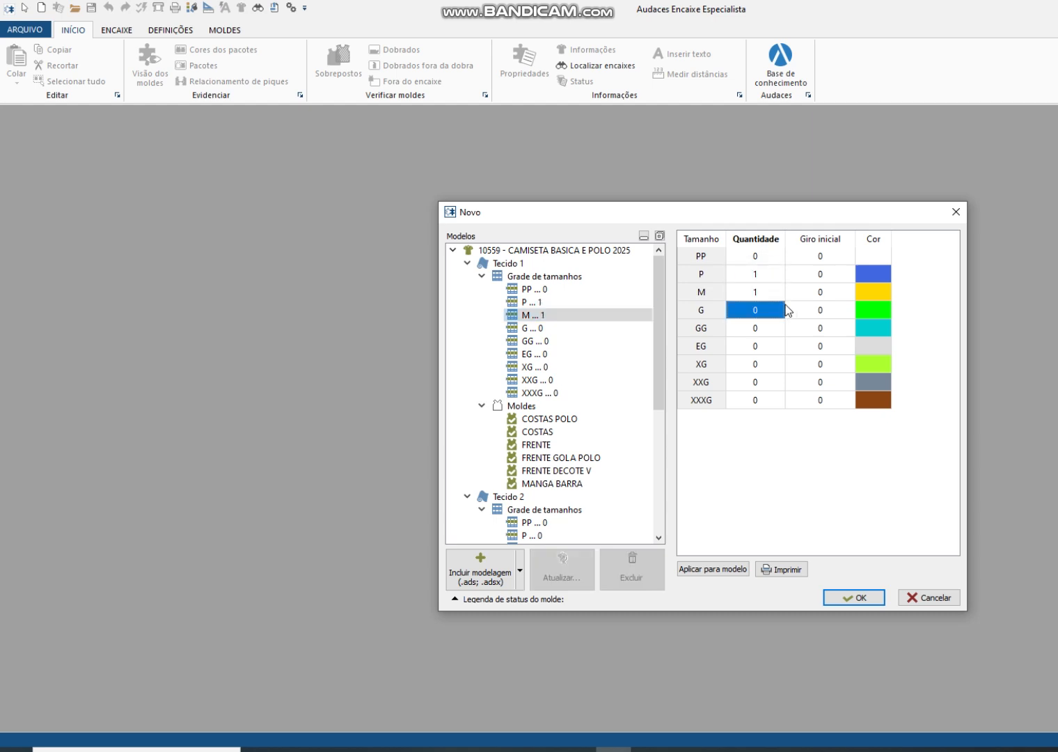
pyautogui.write('1')
pyautogui.press('Up')
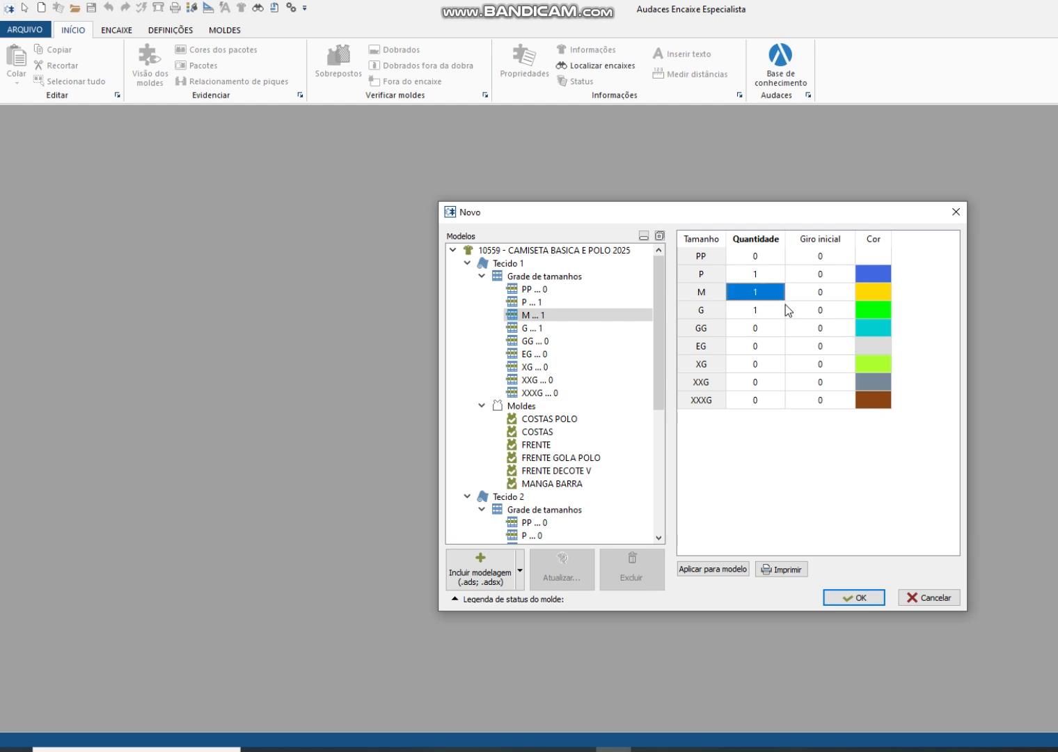
pyautogui.press('Down')
pyautogui.write('0')
pyautogui.press('Up')
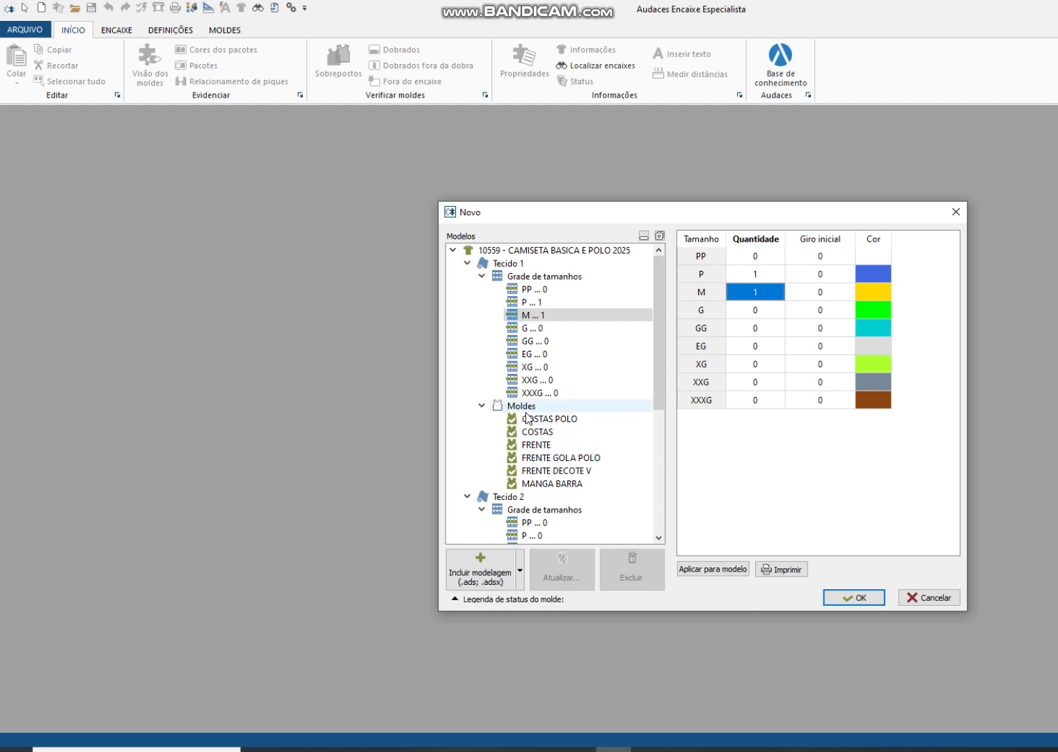
# Step: Preview the back and front patterns of Tecido 1 and exclude COSTAS POLO from use
pyautogui.click(547, 421)
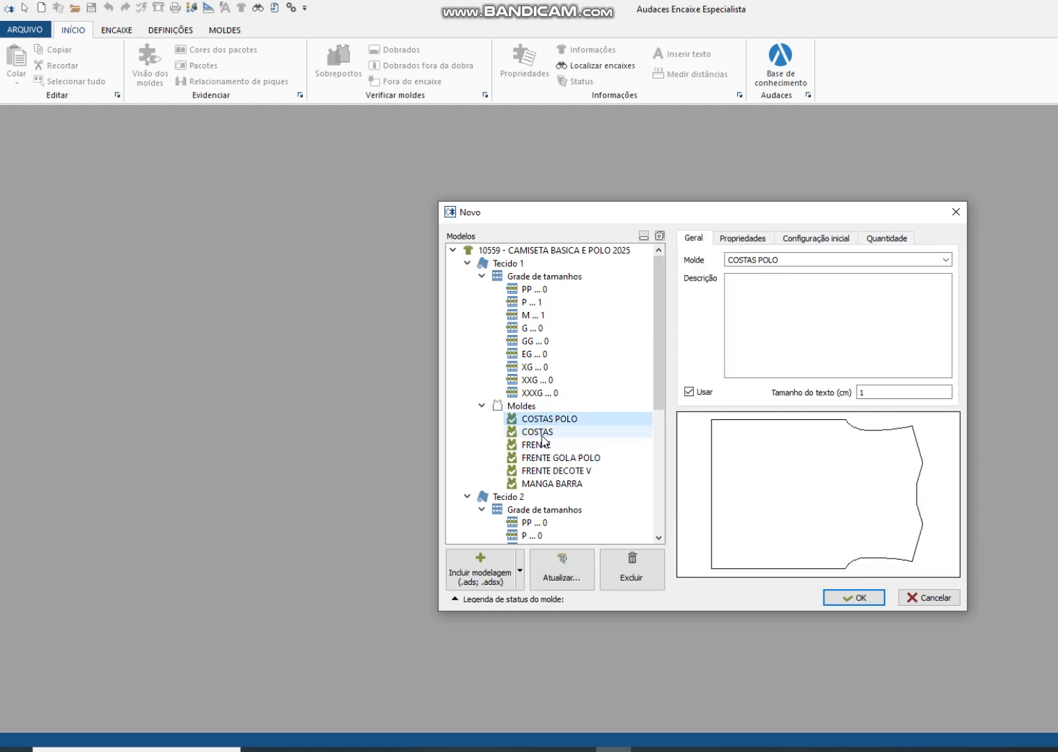
pyautogui.click(547, 432)
pyautogui.click(548, 457)
pyautogui.click(543, 445)
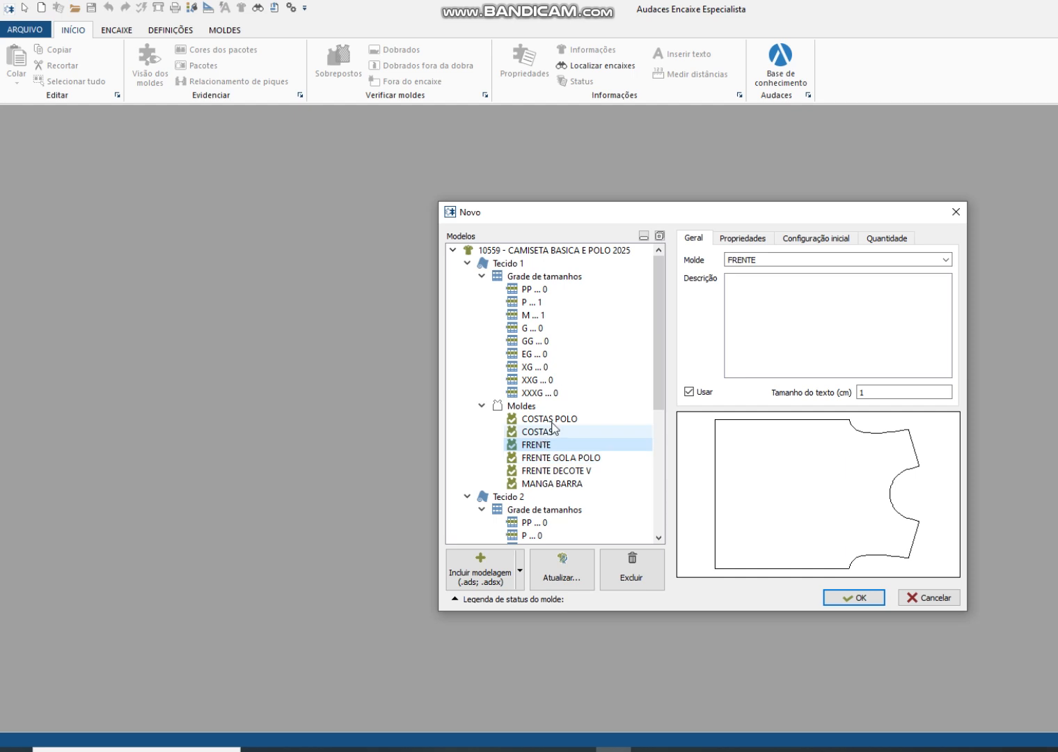
pyautogui.click(549, 472)
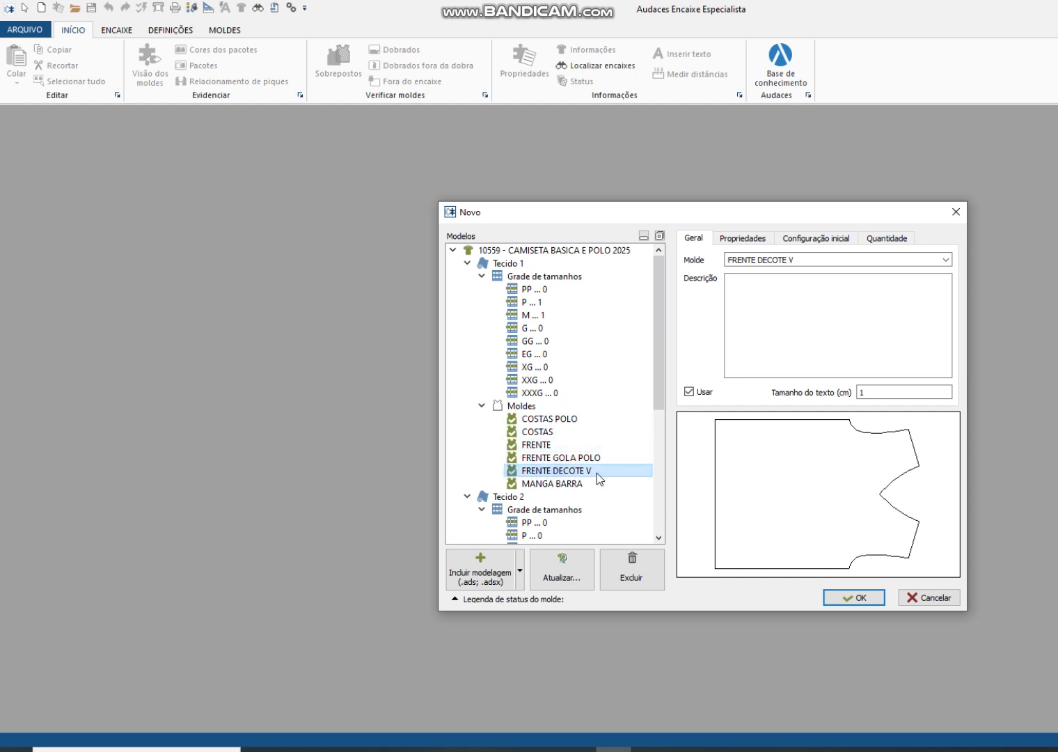
pyautogui.click(538, 420)
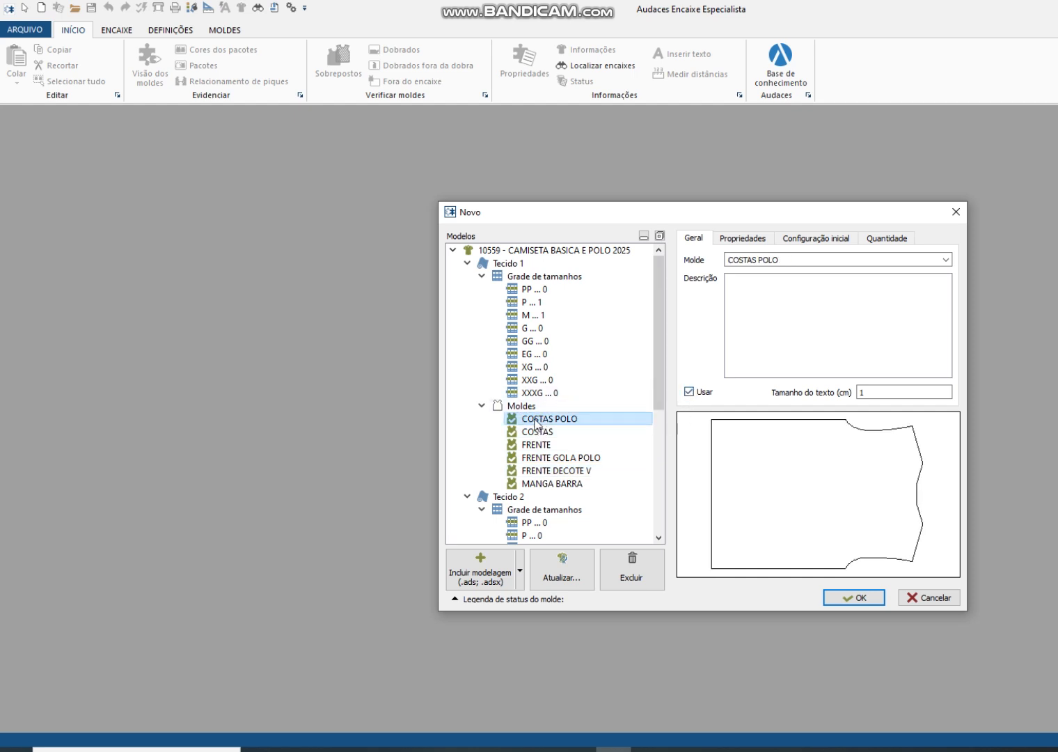
pyautogui.click(690, 392)
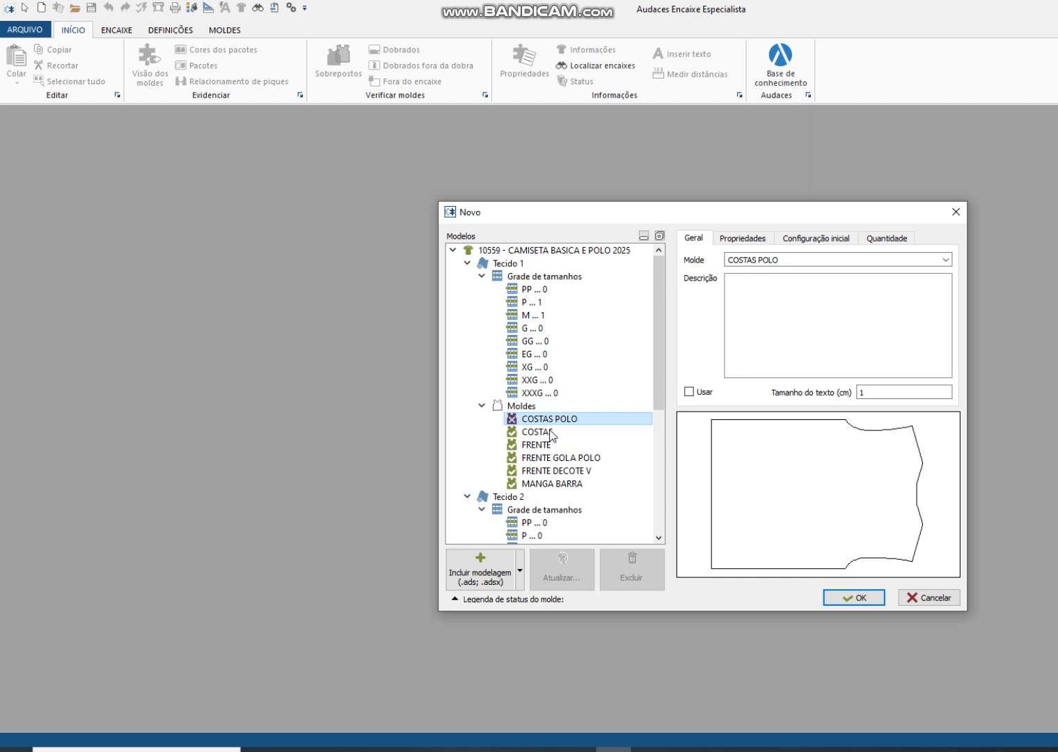
# Step: Exclude the FRENTE GOLA POLO and FRENTE DECOTE V patterns of Tecido 1 from use
pyautogui.click(549, 433)
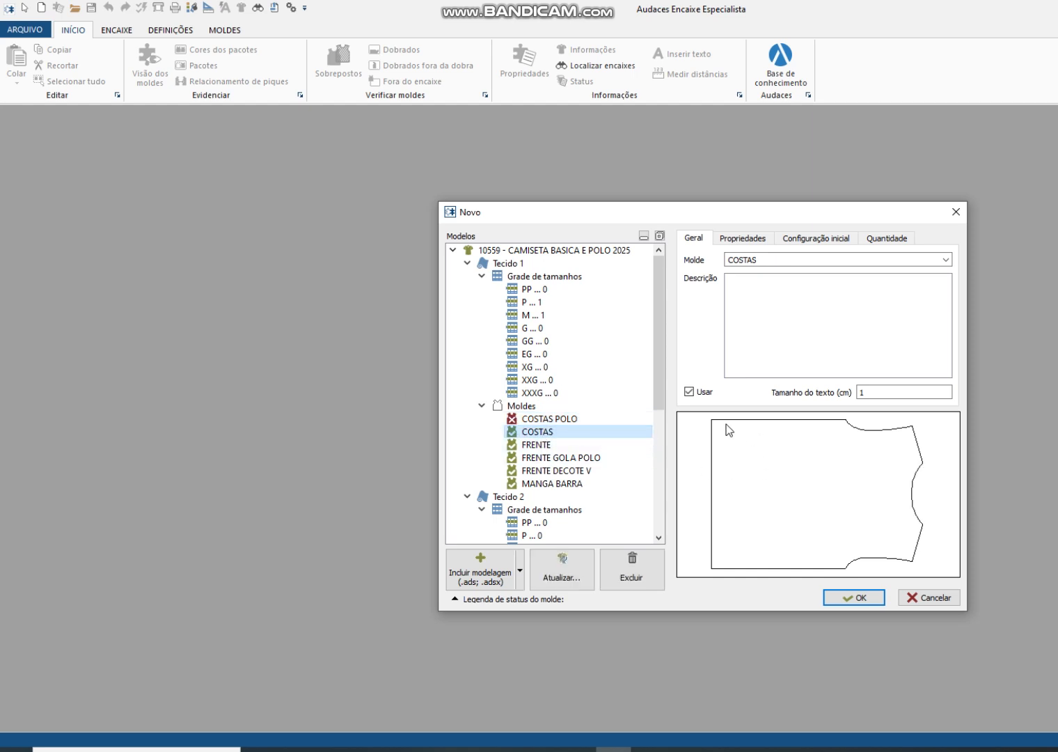
pyautogui.click(540, 446)
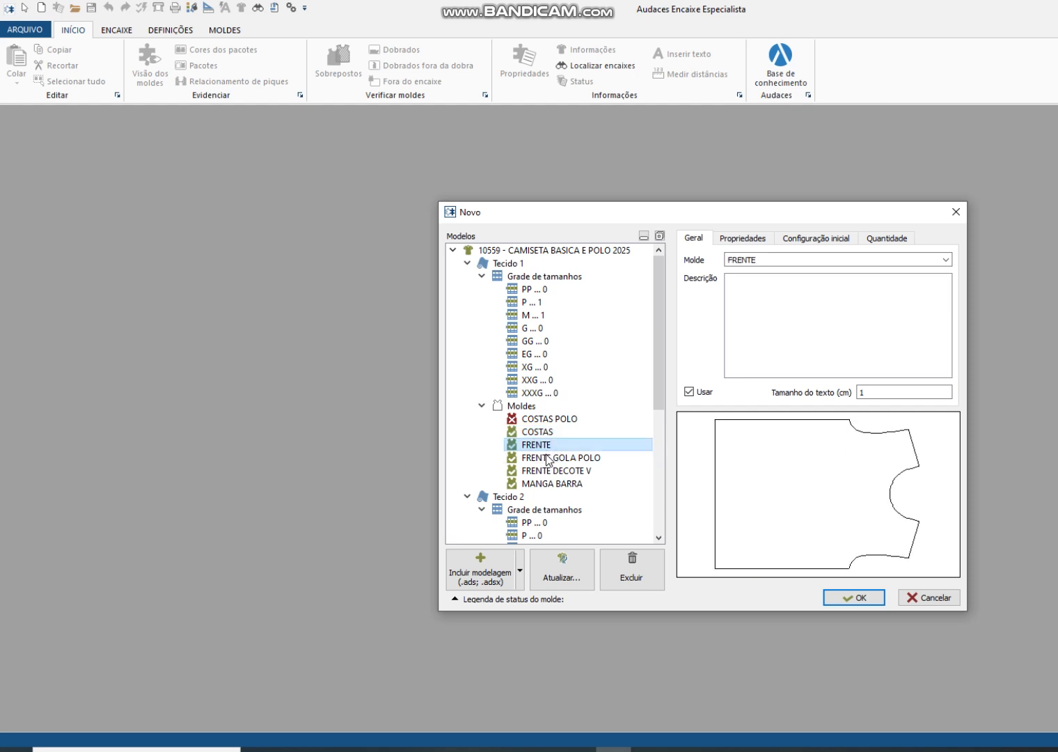
pyautogui.click(549, 459)
pyautogui.click(688, 391)
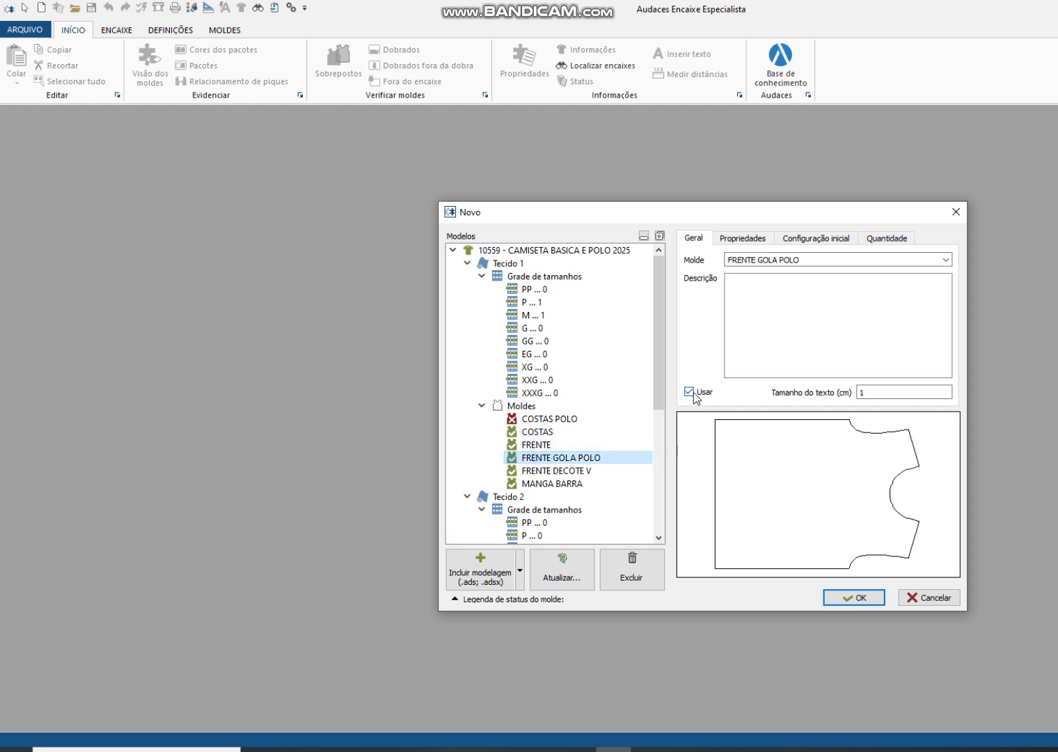
pyautogui.click(549, 473)
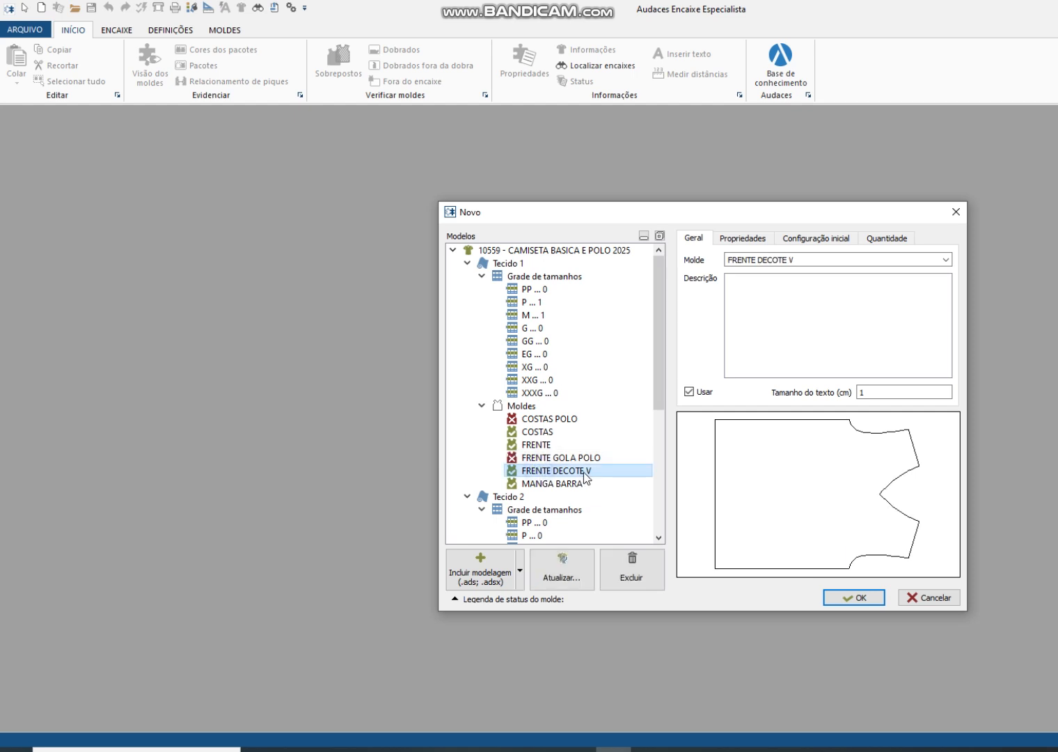
pyautogui.click(689, 392)
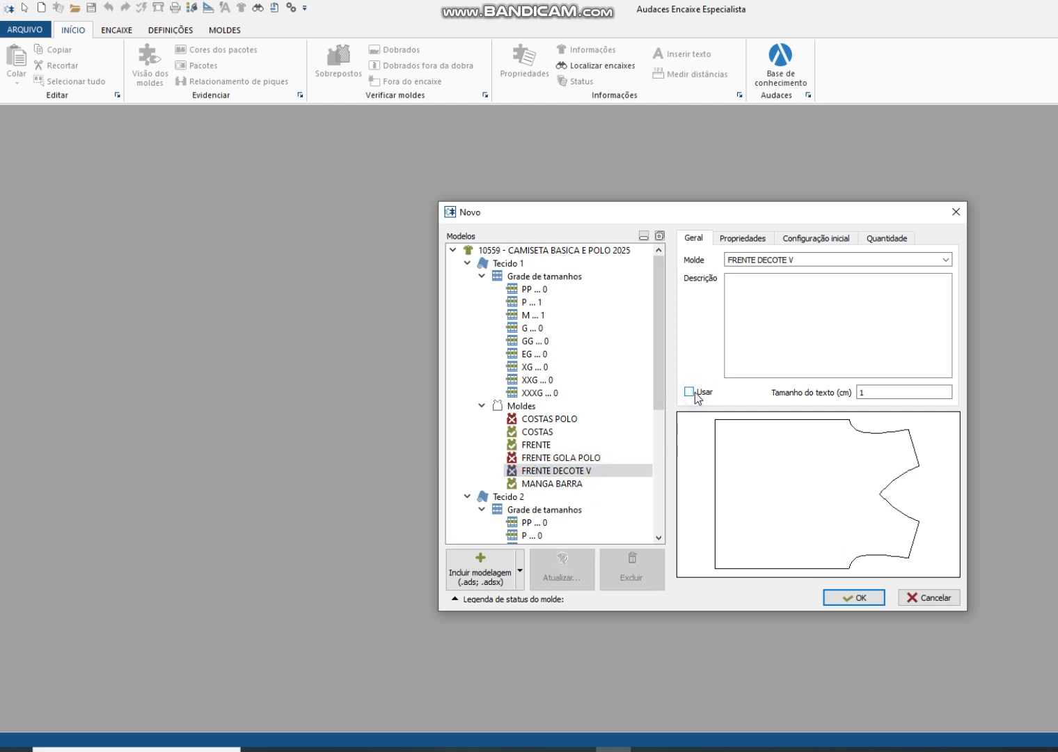
# Step: Check the properties of the MANGA BARRA pattern and create the new marker
pyautogui.click(527, 483)
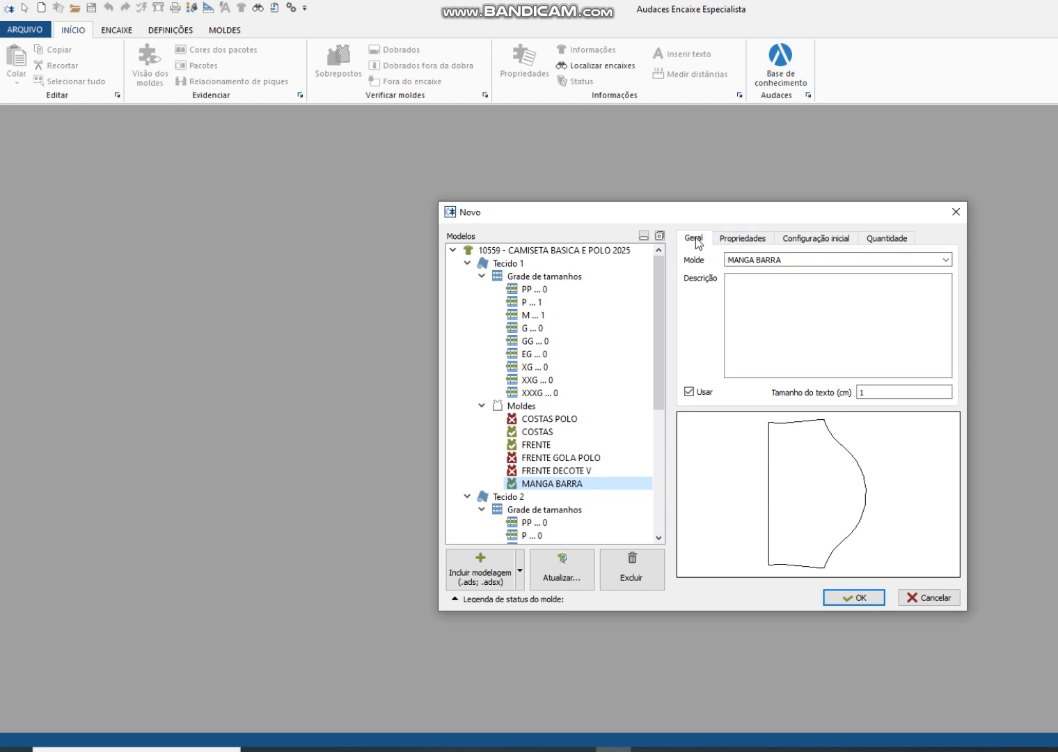
pyautogui.click(745, 241)
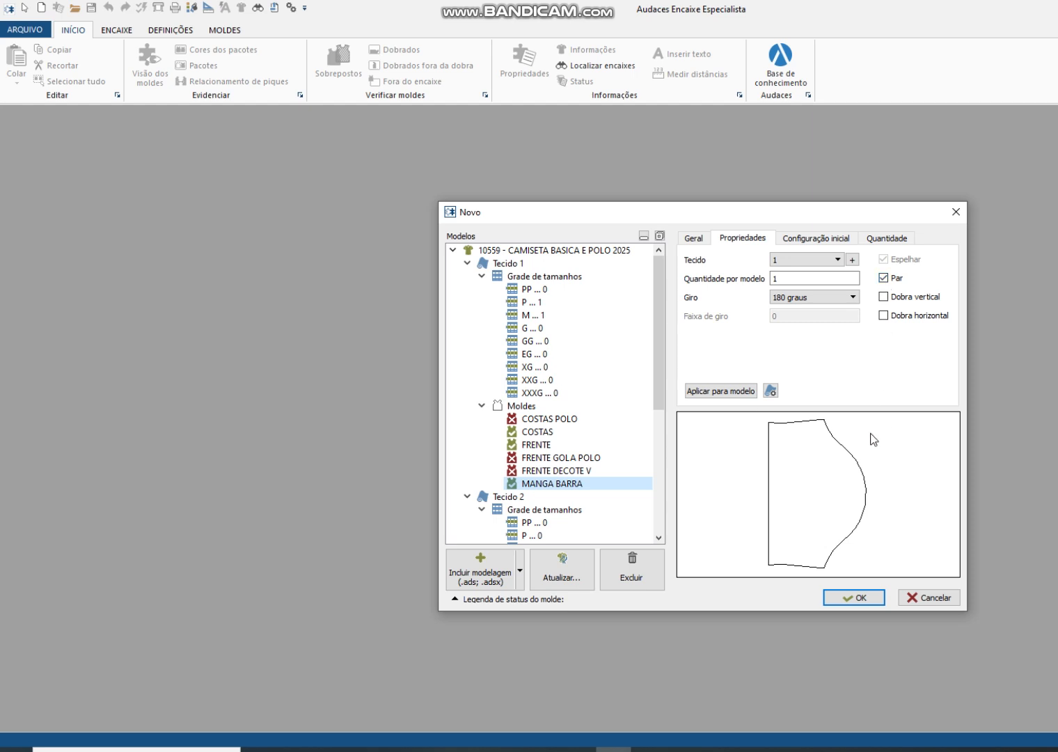
pyautogui.click(693, 237)
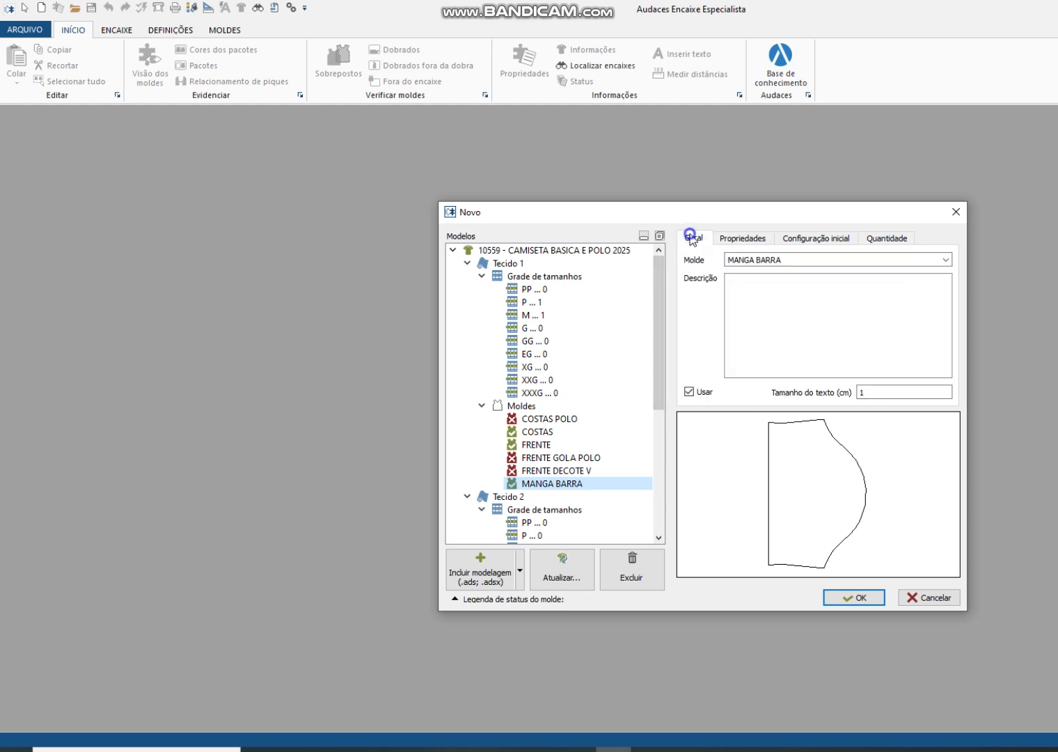
pyautogui.click(860, 598)
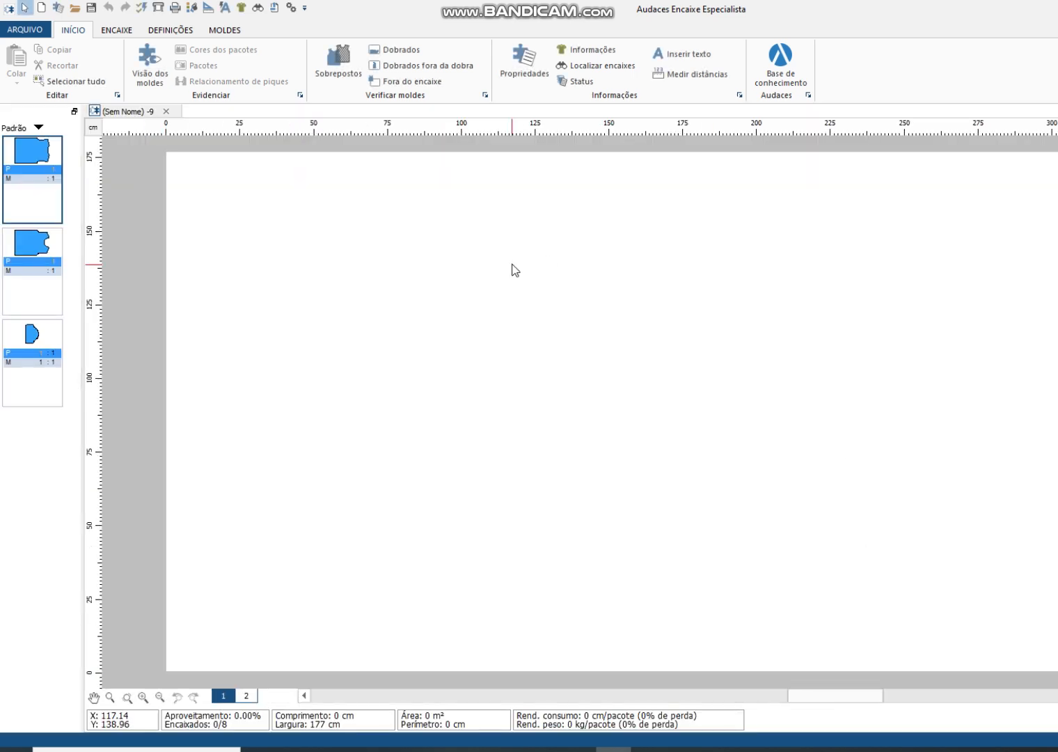
# Step: Run automatic nesting for Tecido 1 with a 2-minute time limit, stopping it early to use the current layout
pyautogui.click(117, 31)
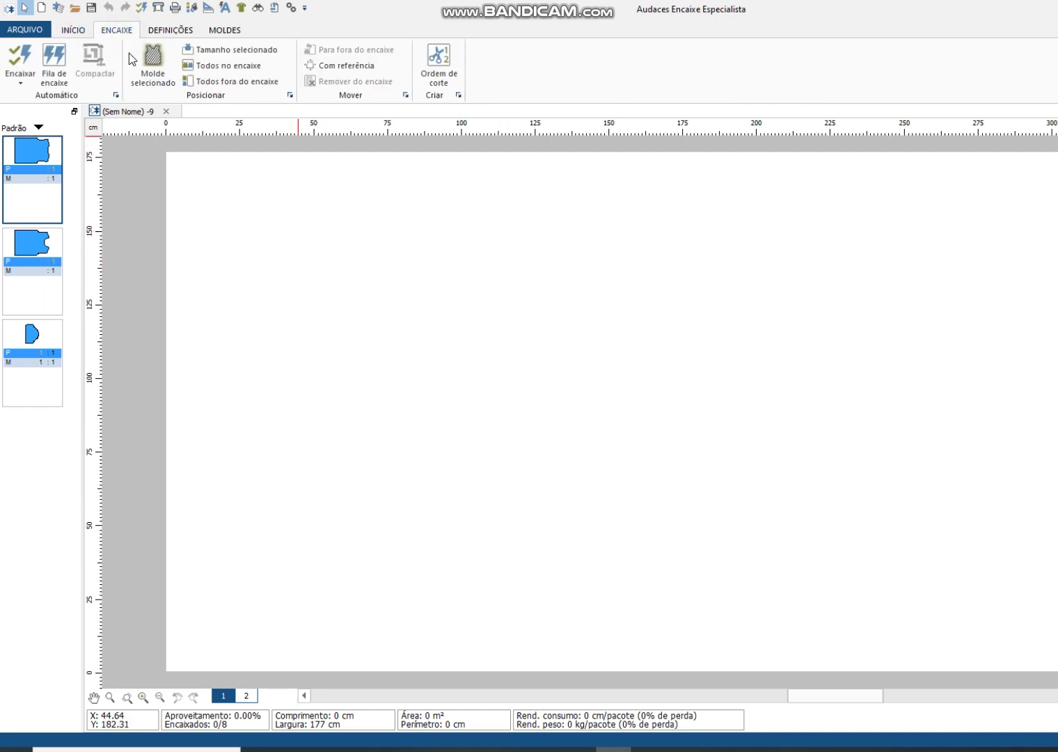
pyautogui.click(27, 55)
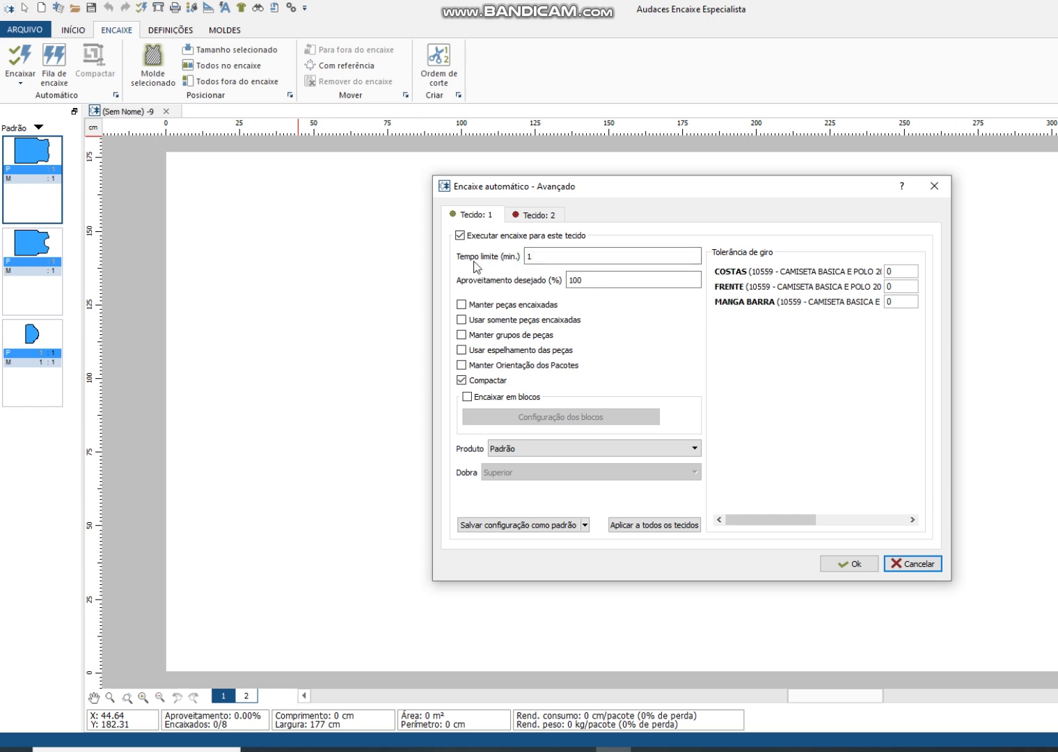
pyautogui.moveTo(546, 256); pyautogui.dragTo(507, 256)
pyautogui.click(853, 564)
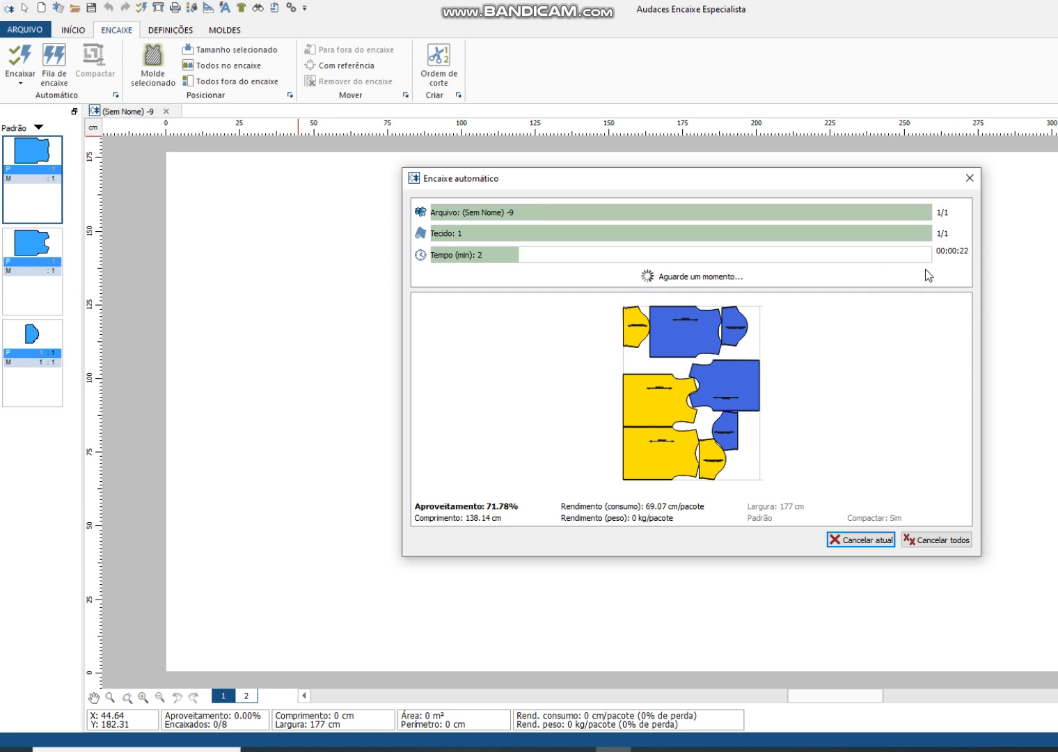
pyautogui.click(939, 541)
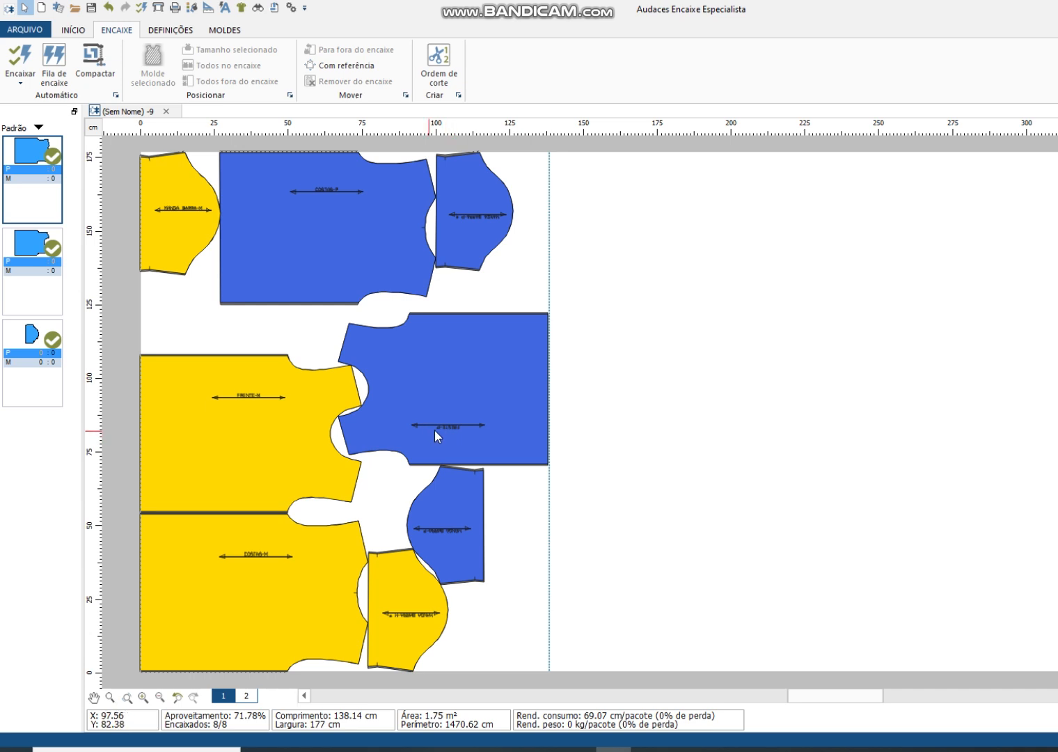
# Step: Apply the automatic text adjustment to the nested pieces with a maximum text size of 1.9 cm
pyautogui.click(226, 8)
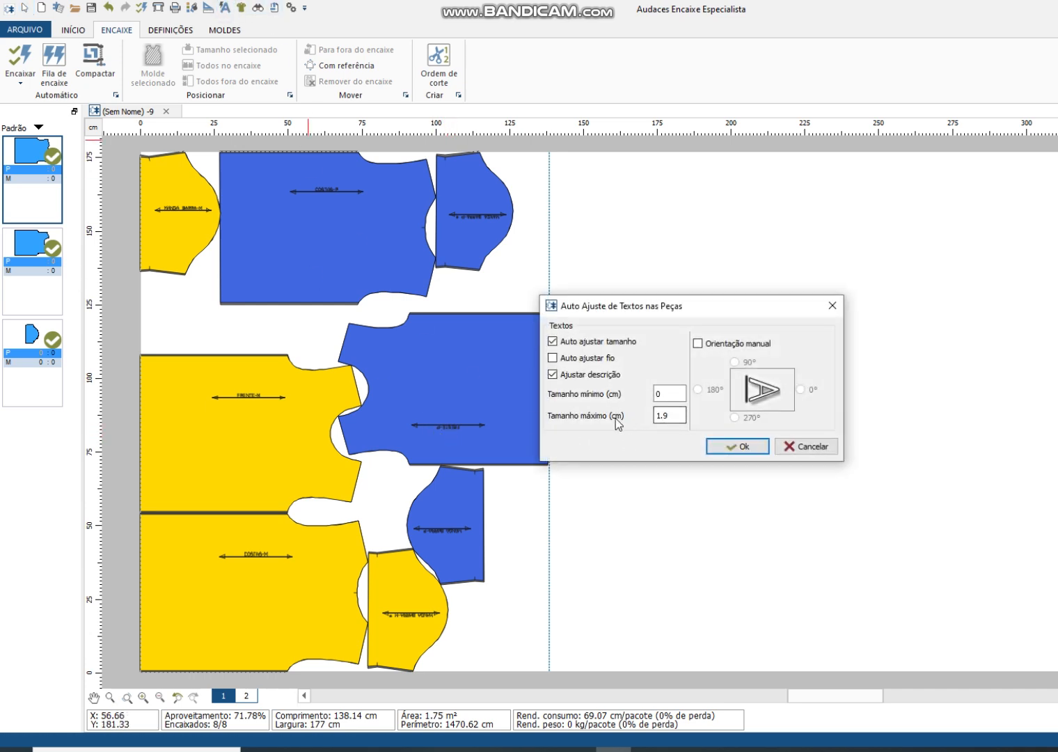
pyautogui.doubleClick(667, 415)
pyautogui.click(730, 449)
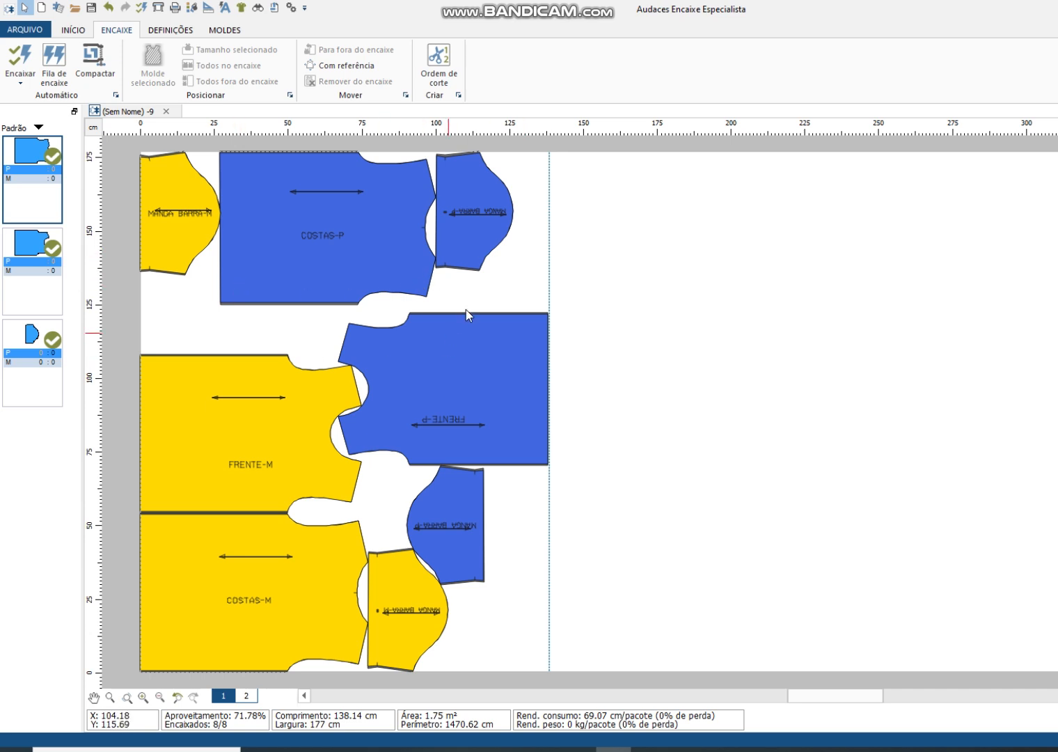
# Step: Include the model file 10559 - CAMISETA BLK.adsx from the MAIS USADOS folder in the current marker
pyautogui.rightClick(515, 290)
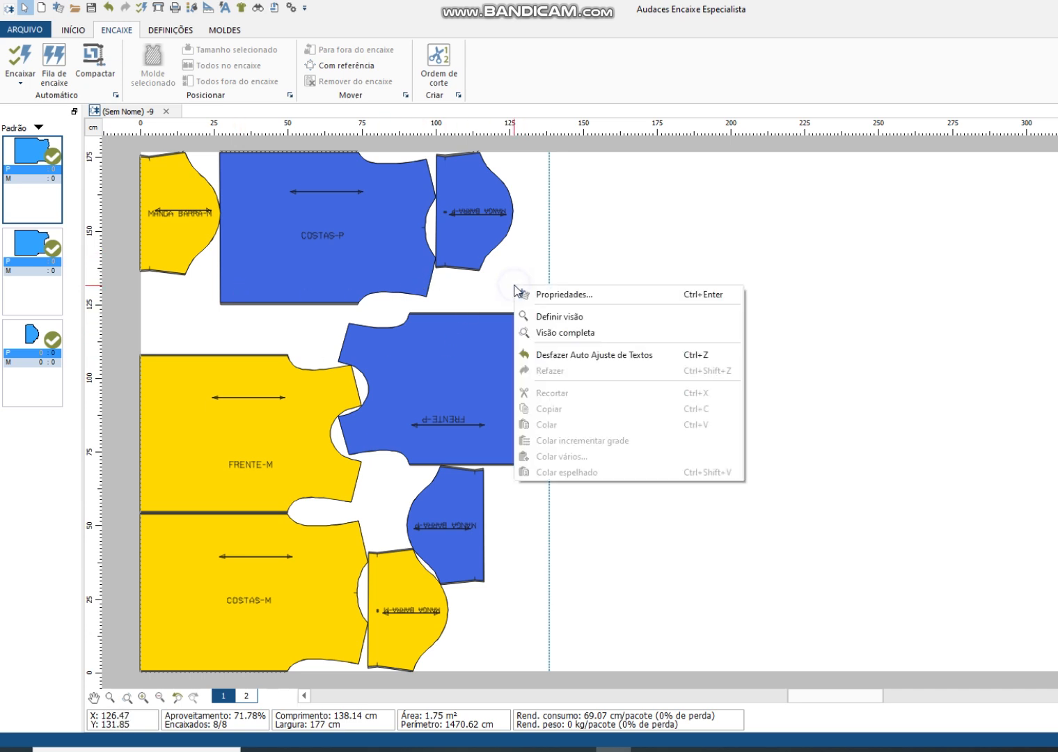
pyautogui.click(577, 295)
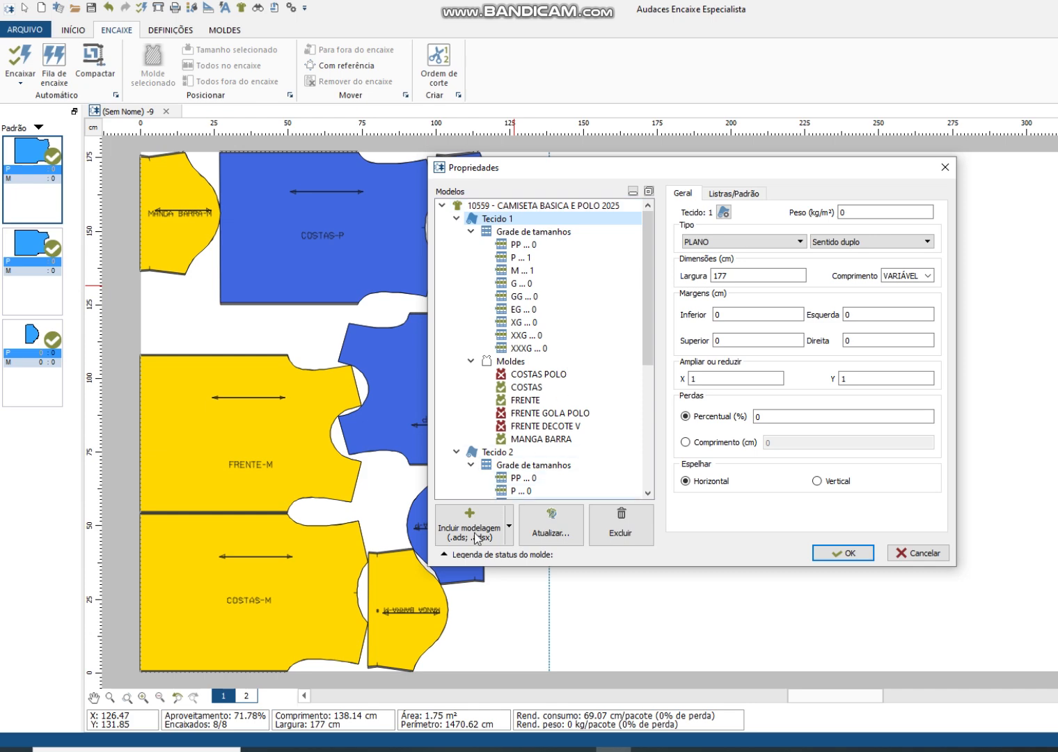
pyautogui.click(476, 535)
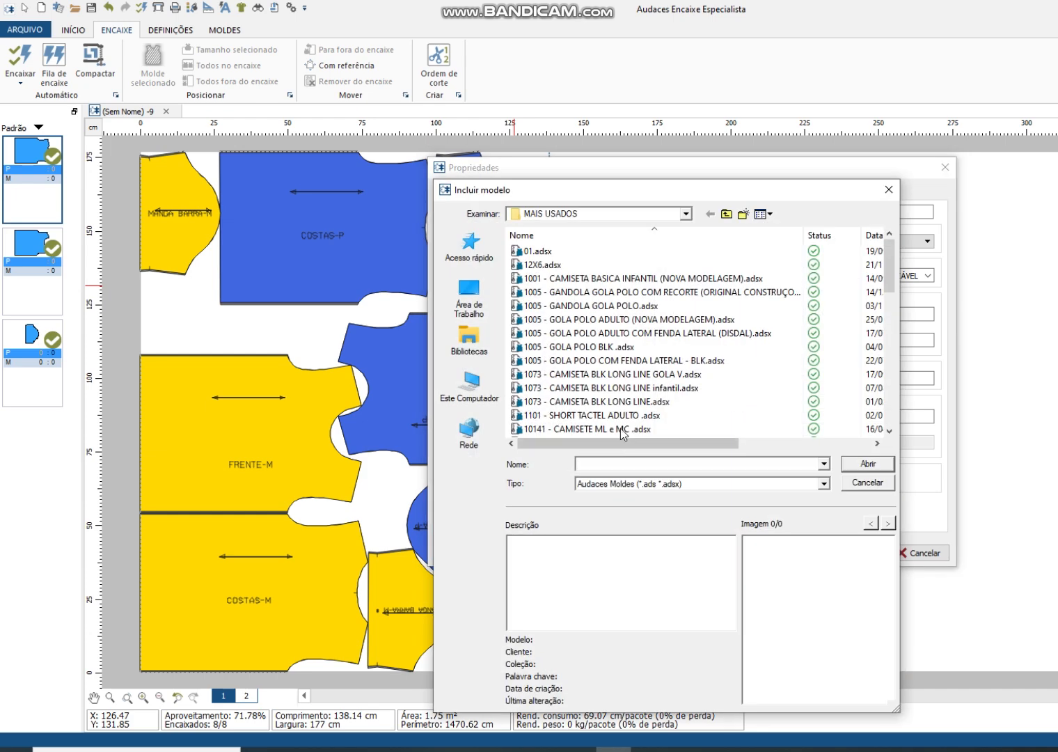
pyautogui.scroll(-6, 640, 404)
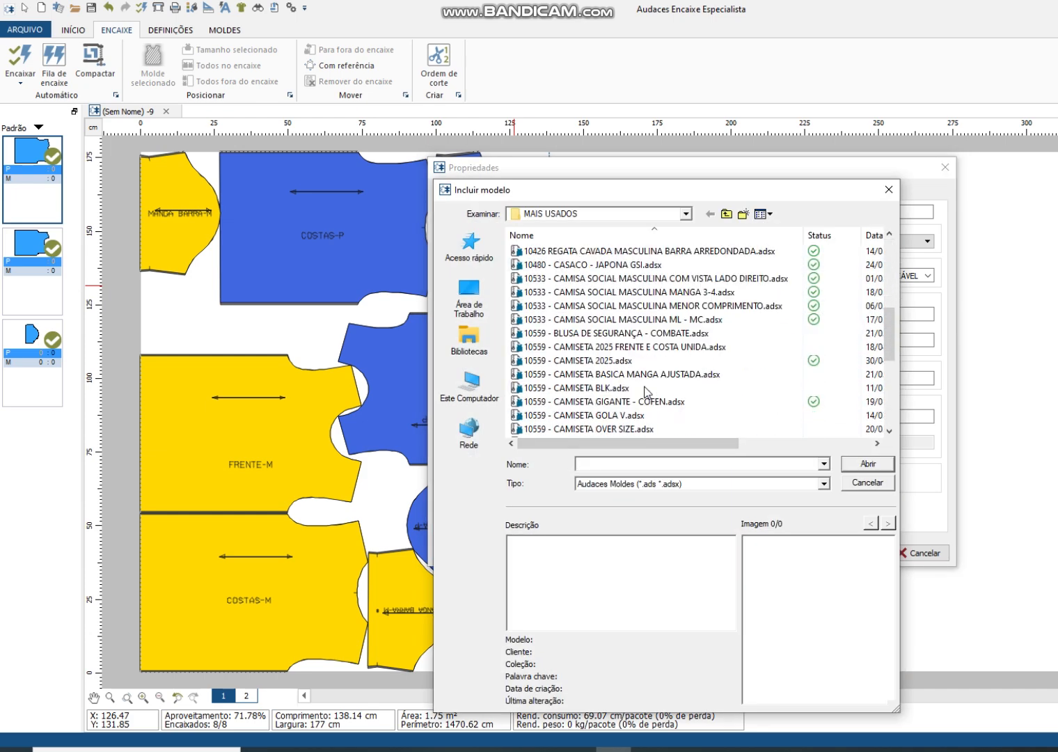
pyautogui.click(614, 392)
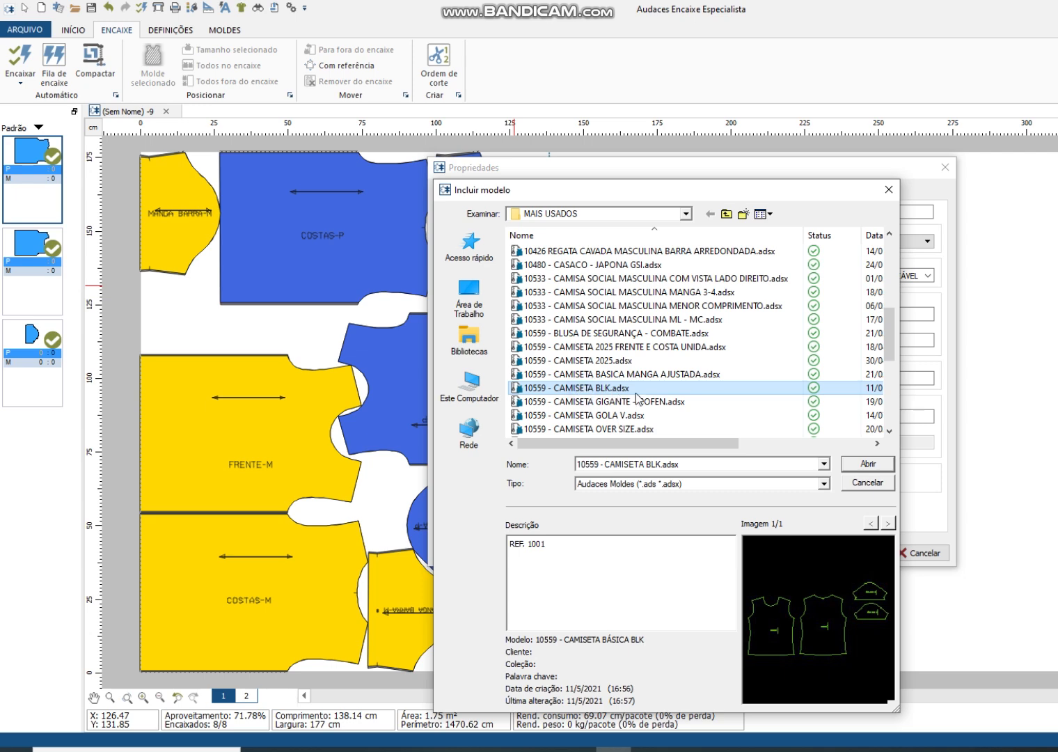
pyautogui.doubleClick(626, 388)
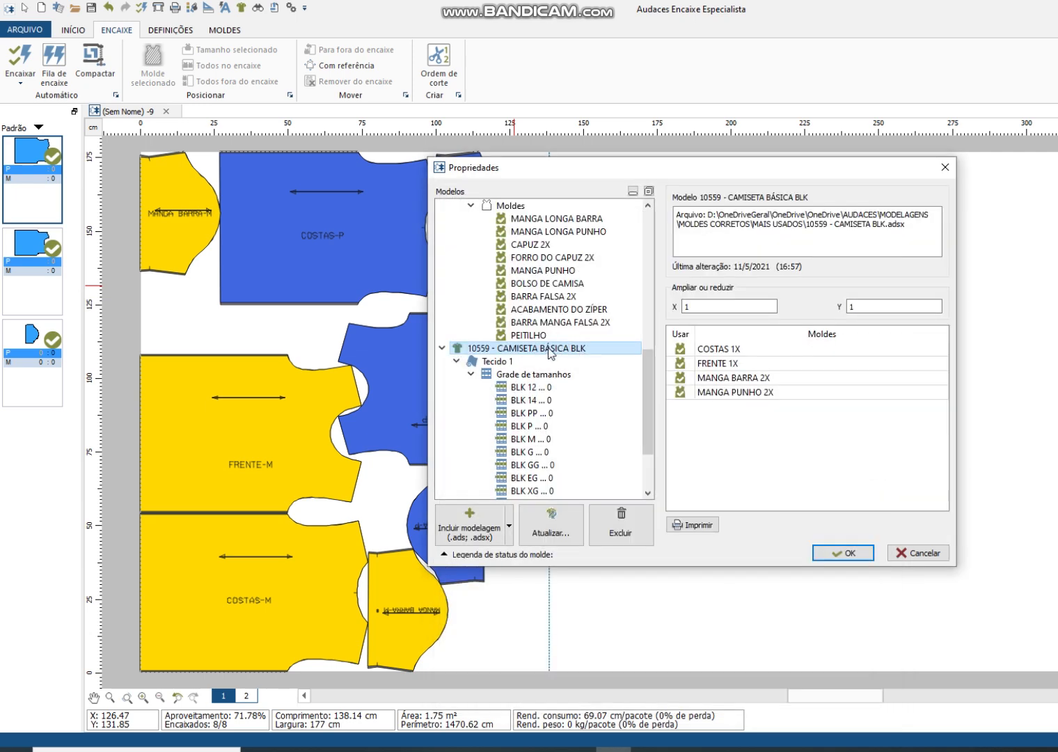
# Step: Compare the Tecido 1 settings of the two T-shirt models, checking that the fabric width matches
pyautogui.click(513, 362)
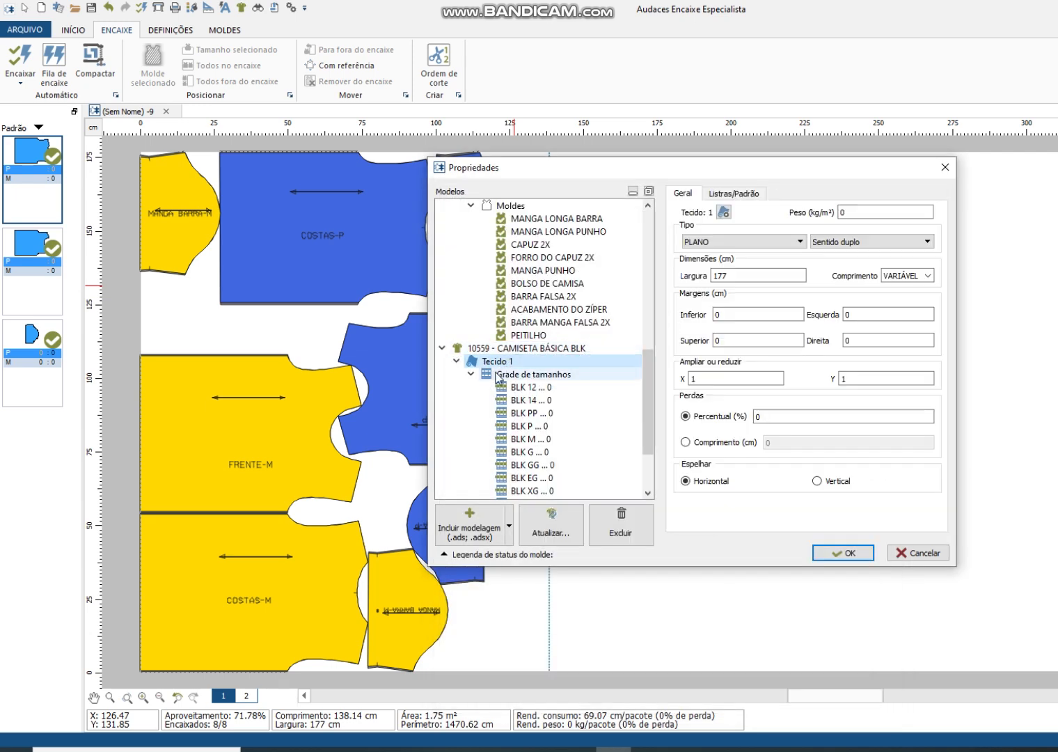
pyautogui.click(522, 348)
pyautogui.click(506, 362)
pyautogui.scroll(10, 523, 374)
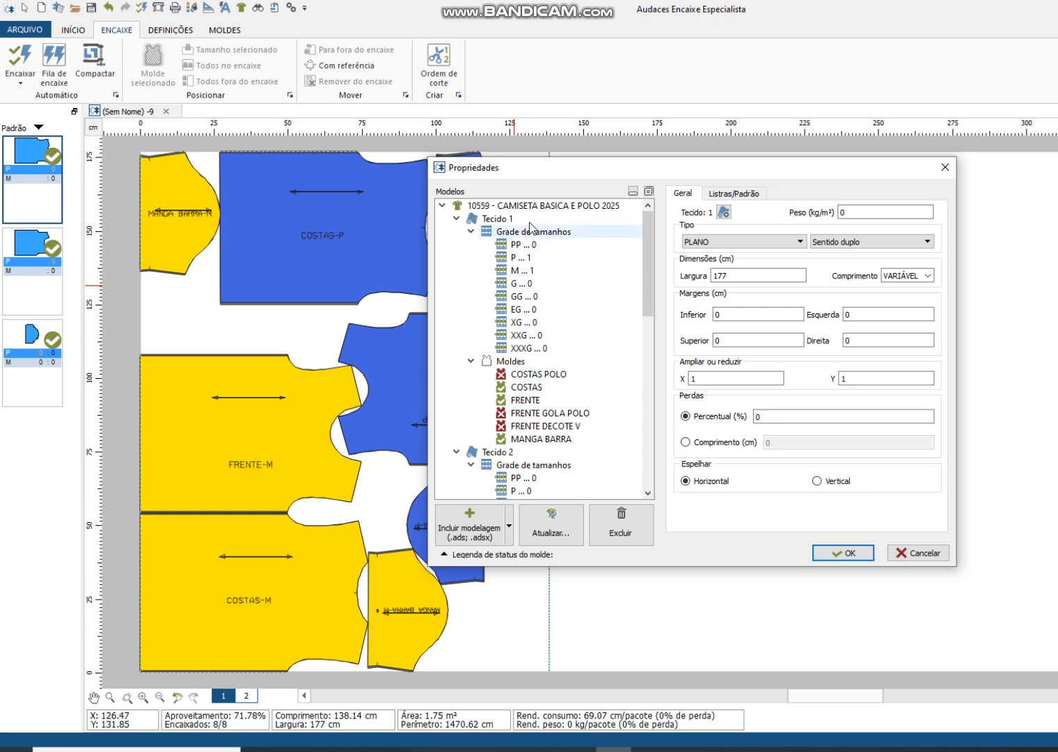
pyautogui.click(515, 219)
pyautogui.scroll(-15, 531, 408)
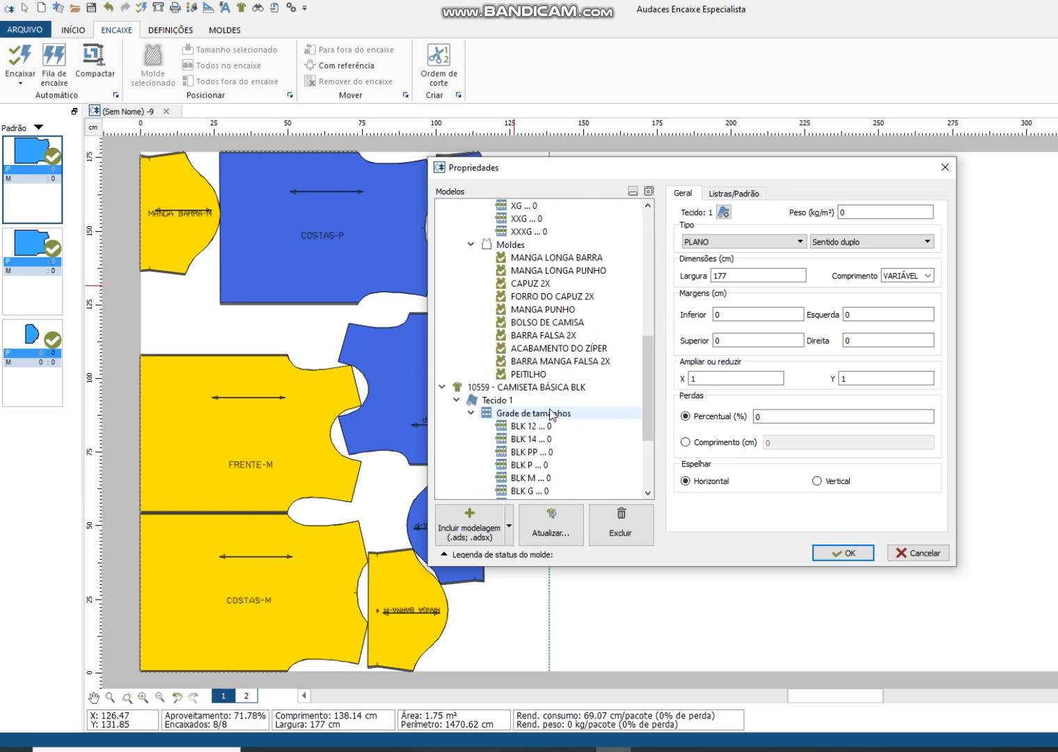
pyautogui.click(499, 322)
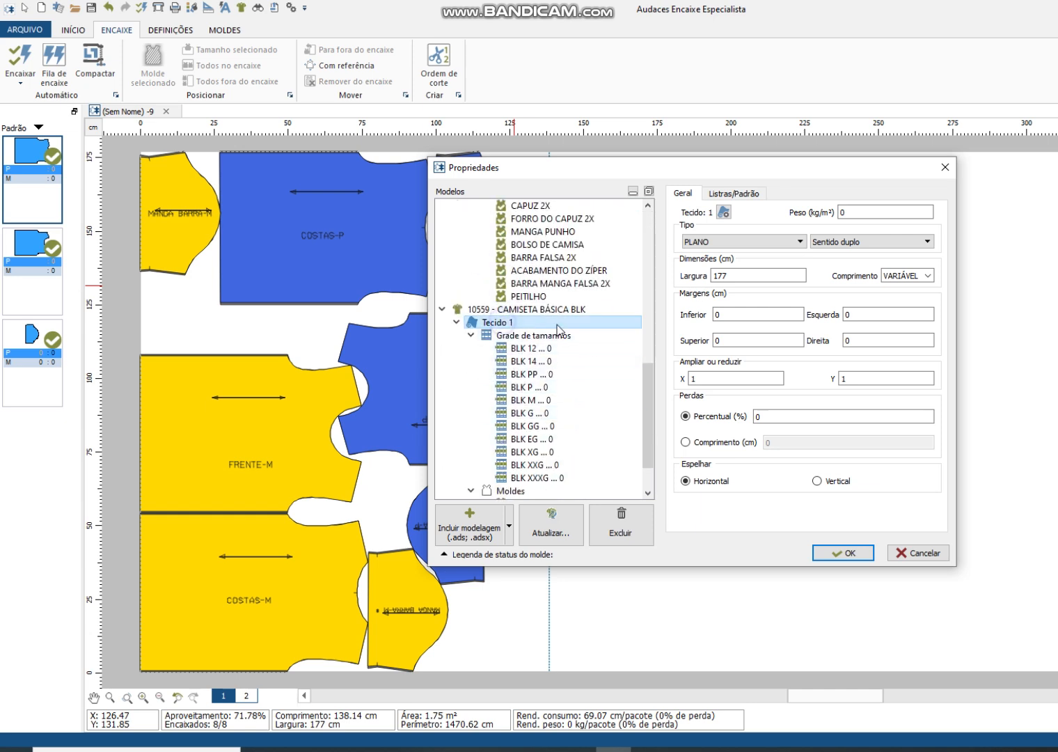
pyautogui.click(731, 276)
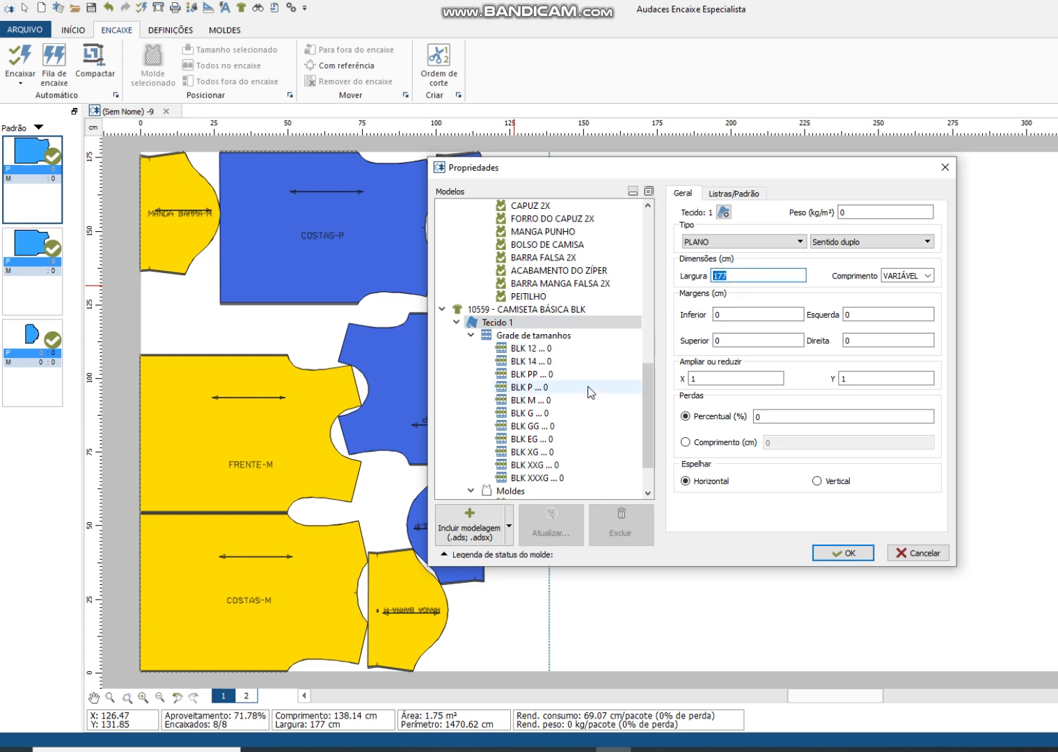
# Step: Set the quantity to 1 for sizes BLK M and BLK G of the CAMISETA BÁSICA BLK model
pyautogui.click(537, 388)
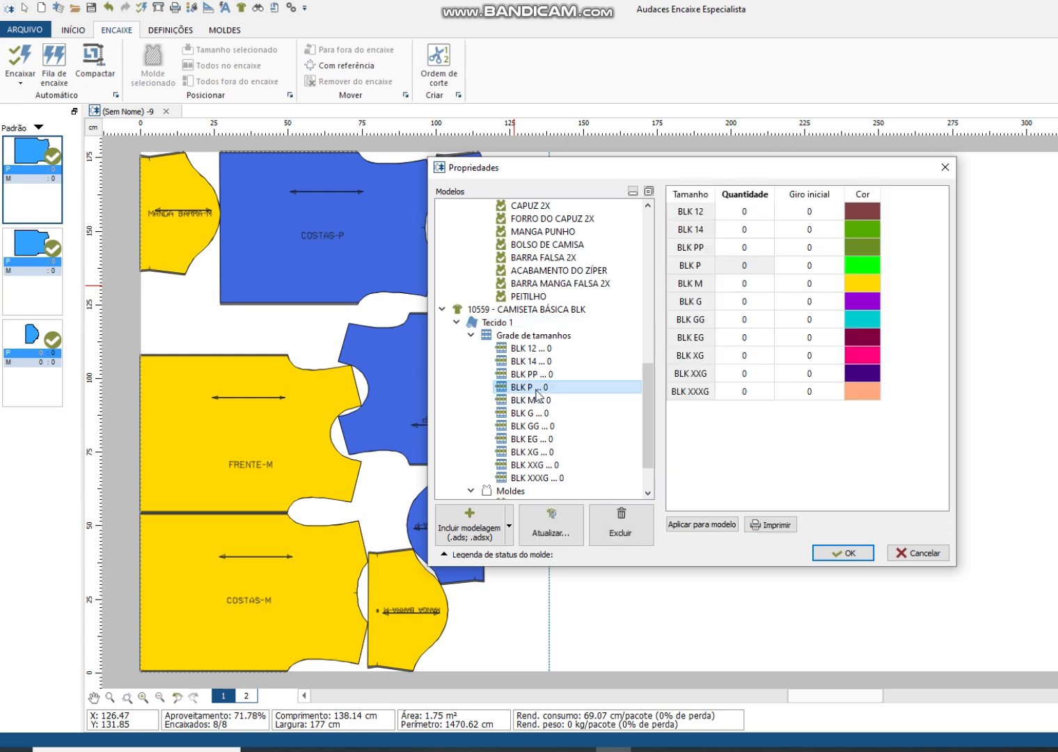
pyautogui.click(760, 284)
pyautogui.write('1')
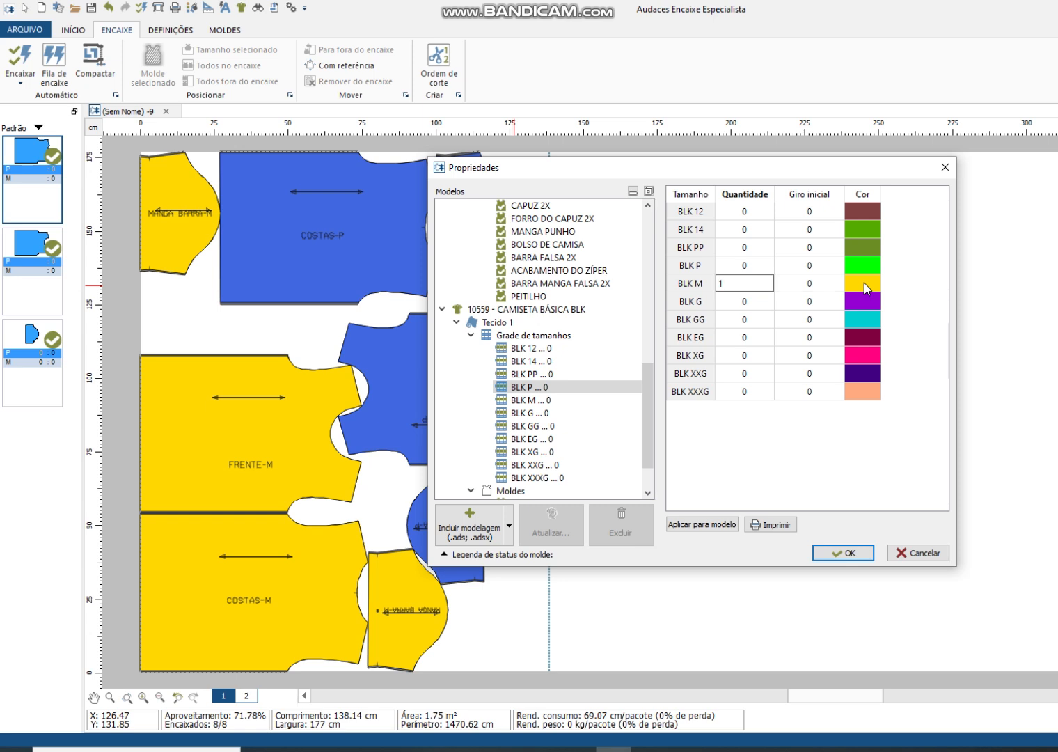
pyautogui.press('Return')
pyautogui.write('1')
pyautogui.click(864, 283)
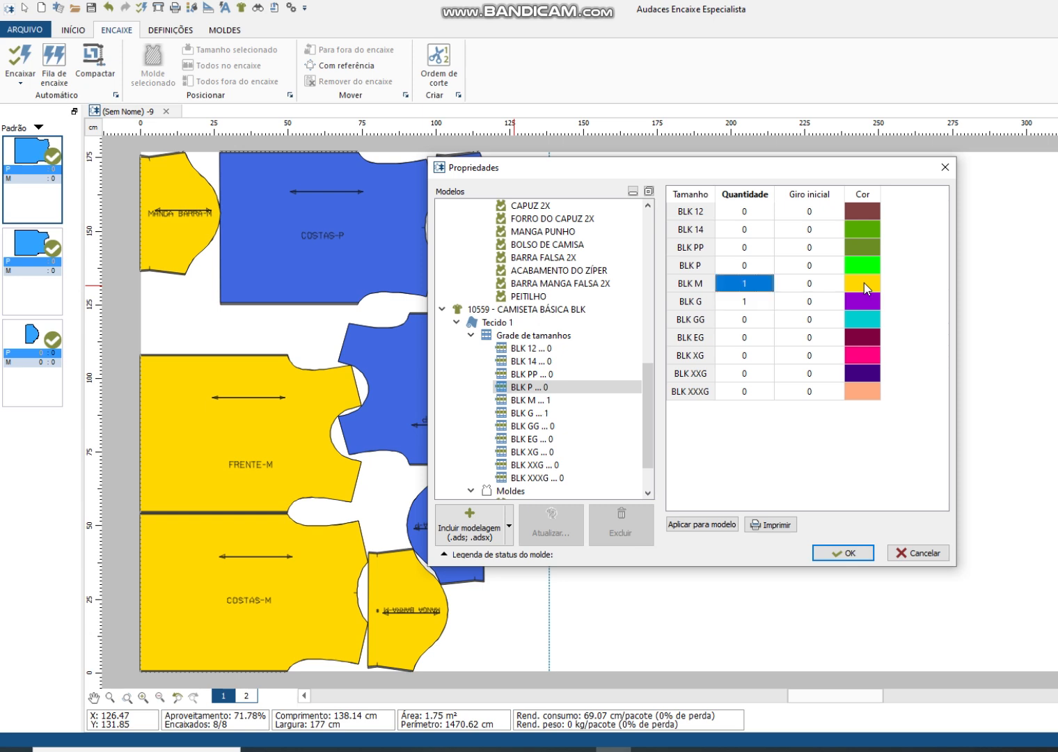
# Step: Review the patterns of the CAMISETA BÁSICA BLK model and exclude MANGA PUNHO 2X from use
pyautogui.scroll(-2, 536, 407)
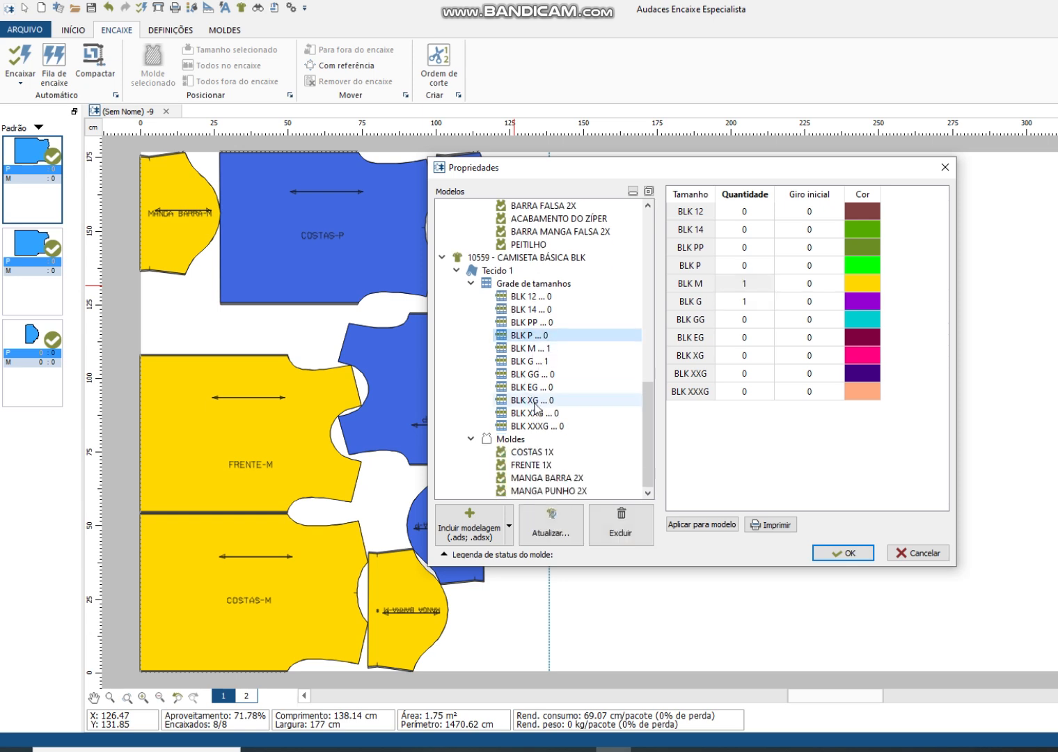
pyautogui.click(537, 452)
pyautogui.click(540, 464)
pyautogui.click(542, 479)
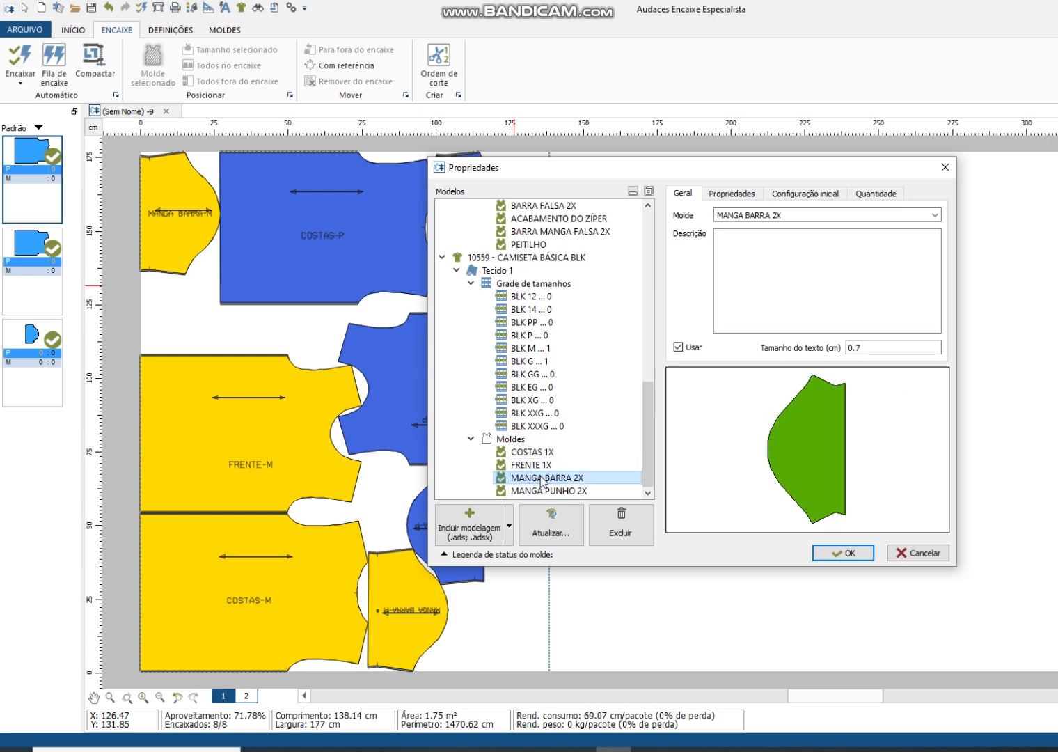
pyautogui.click(536, 491)
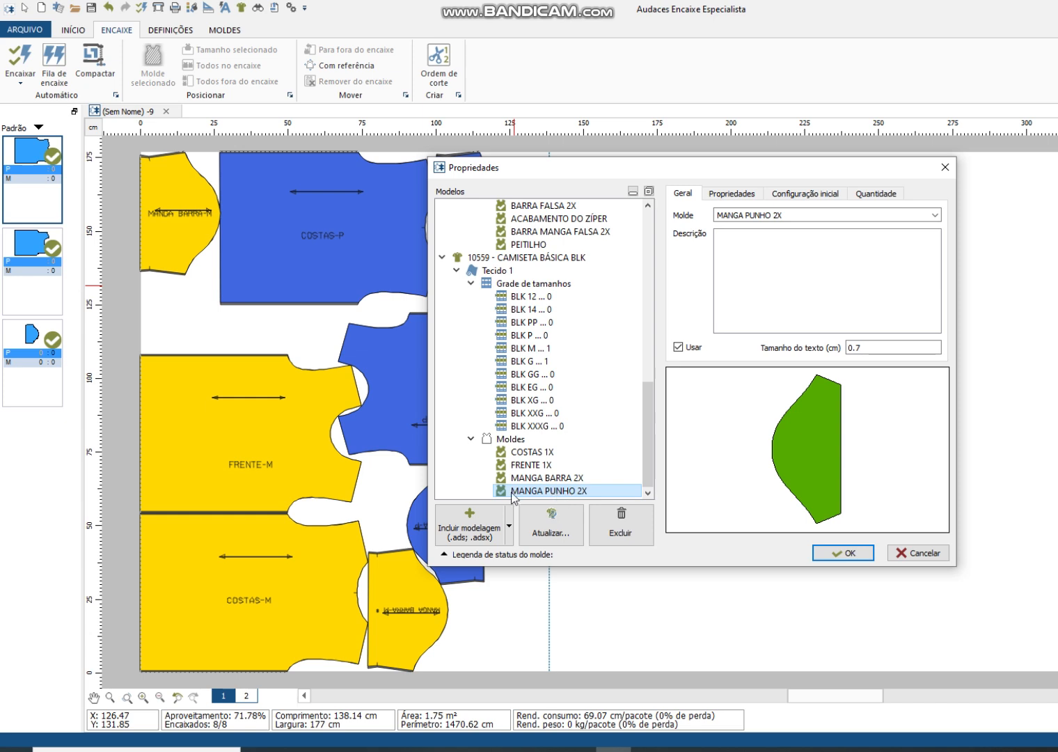
pyautogui.click(677, 347)
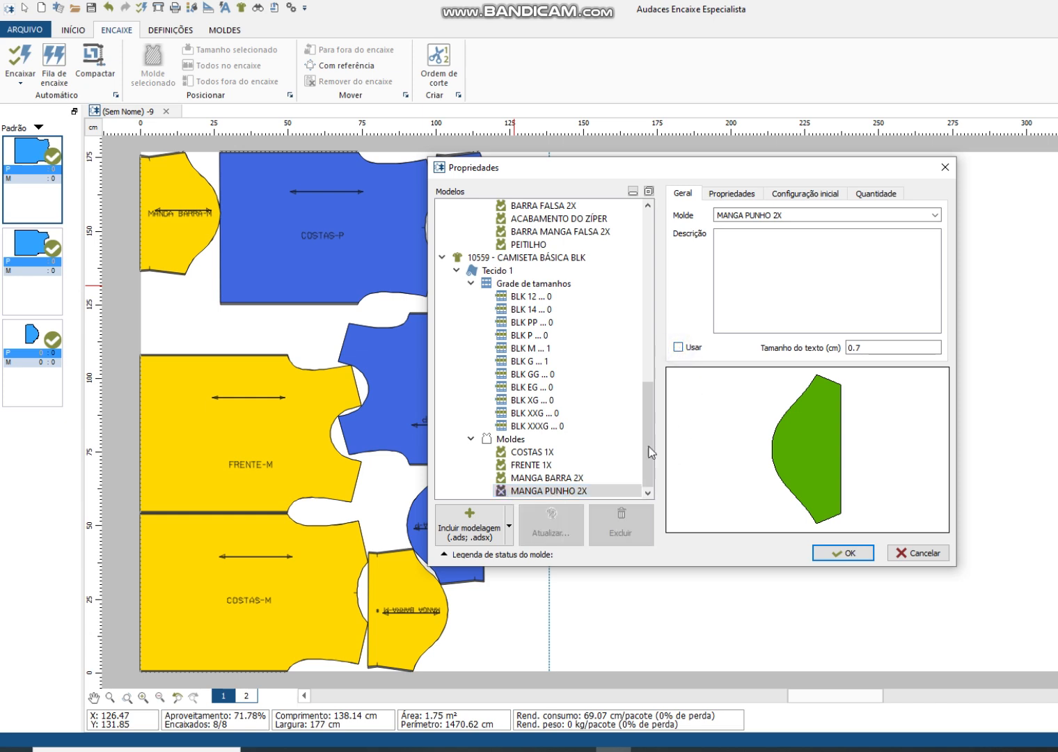
# Step: Check the remaining BLK patterns and the MANGA BARRA 2X properties, and apply the model changes to the marker
pyautogui.click(545, 479)
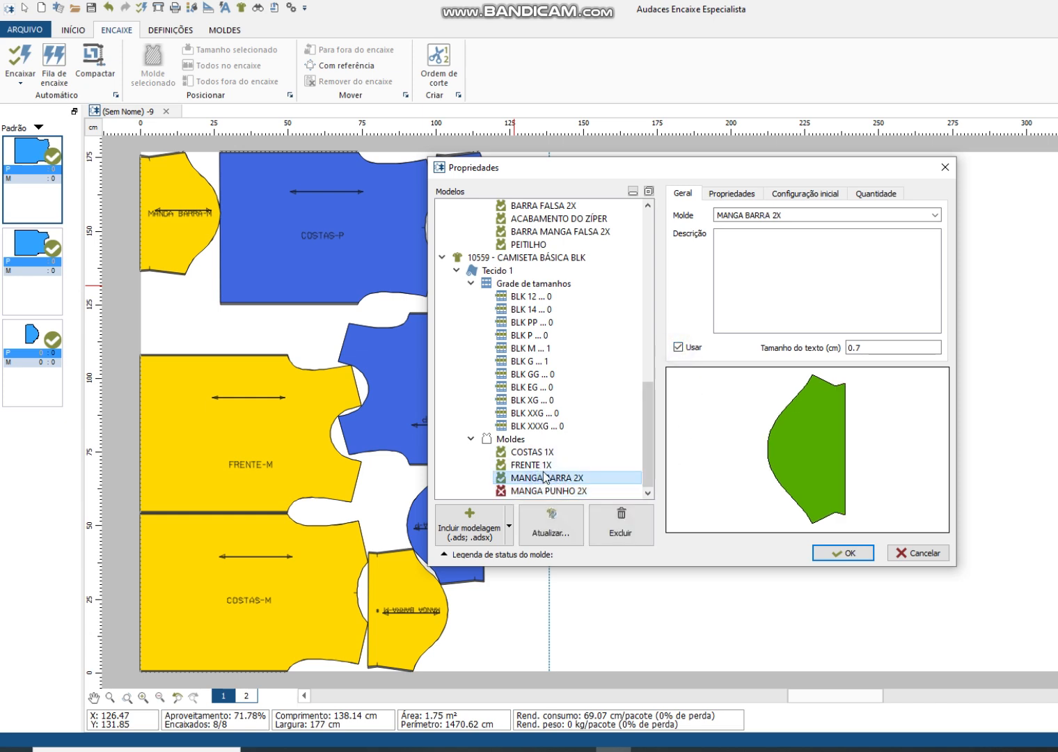
pyautogui.click(539, 465)
pyautogui.click(544, 452)
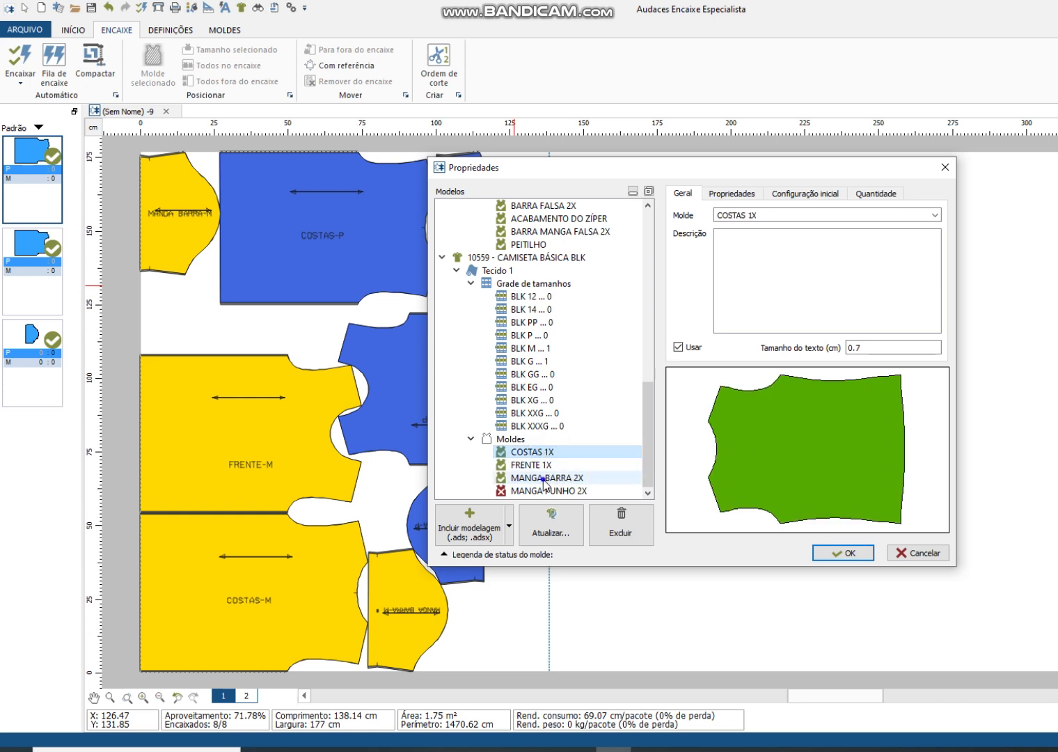
pyautogui.click(546, 479)
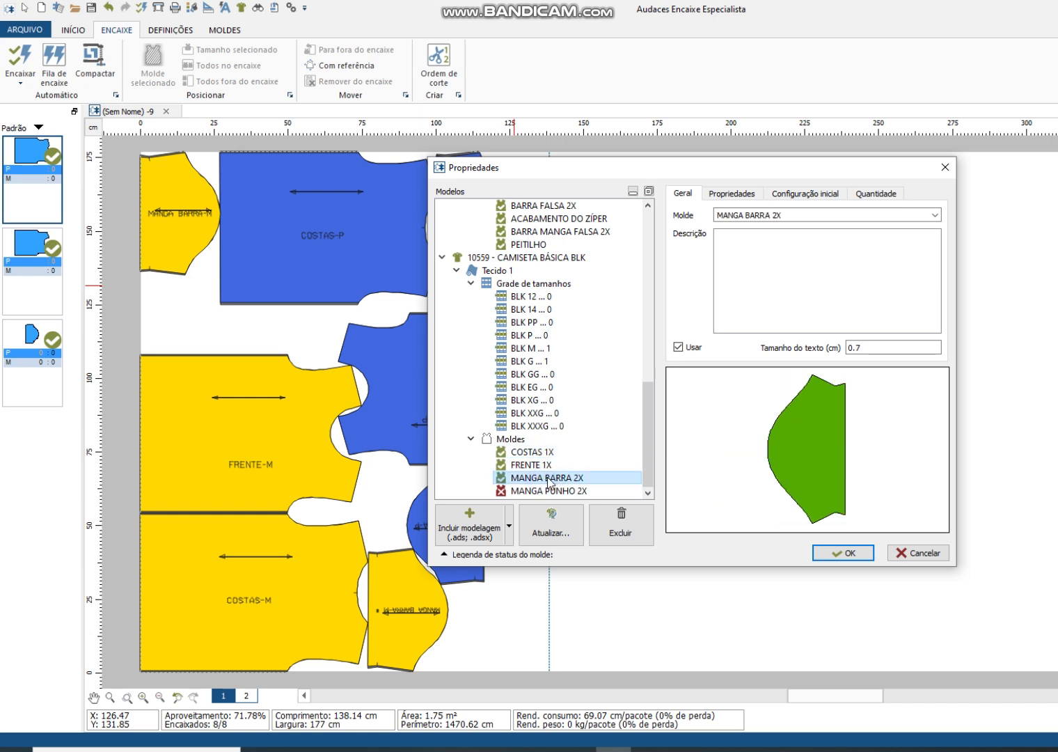
pyautogui.click(725, 194)
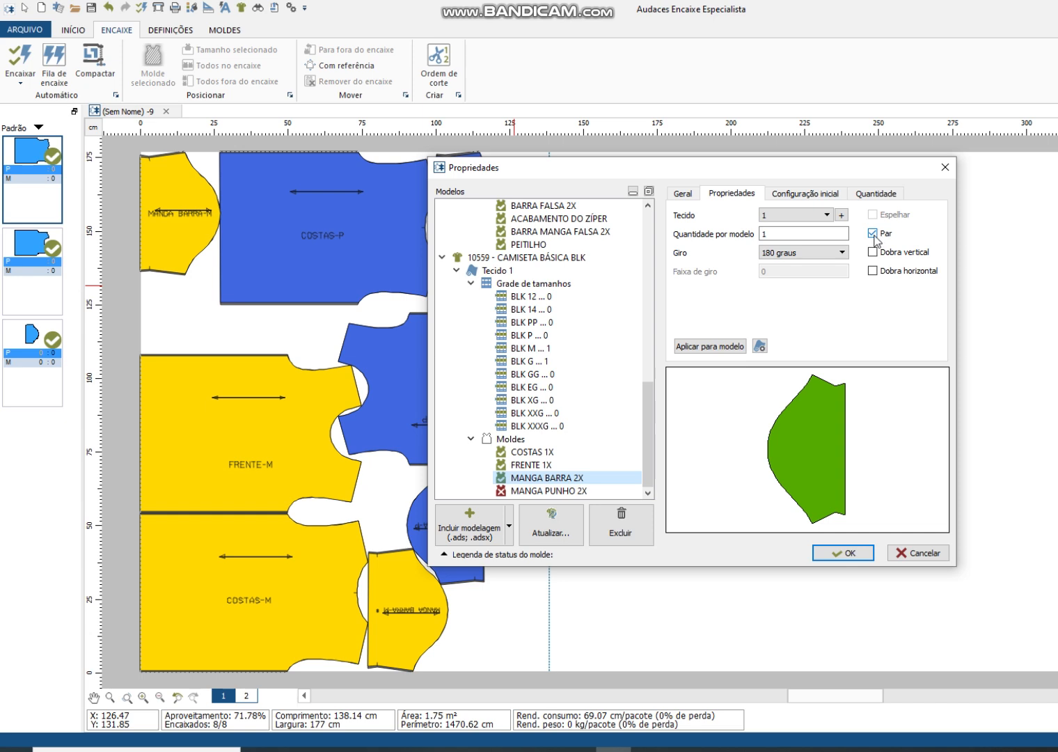
pyautogui.click(846, 553)
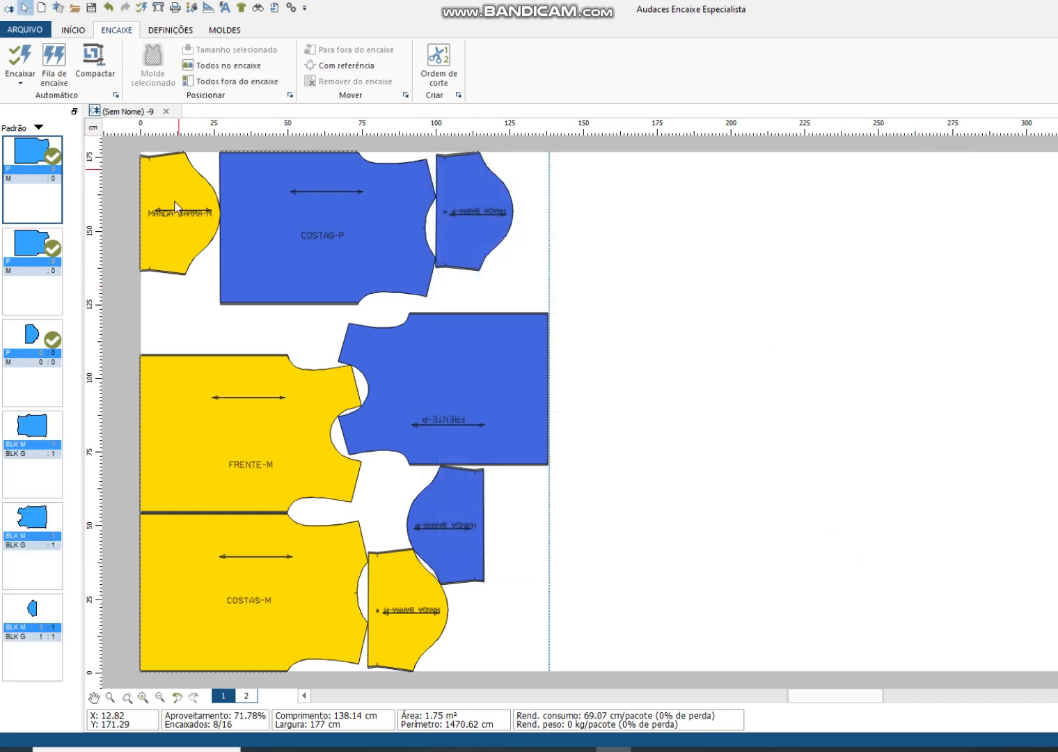
# Step: Rerun automatic nesting for Tecido 1 with both models' pieces, stopping it early to use the current layout
pyautogui.click(21, 59)
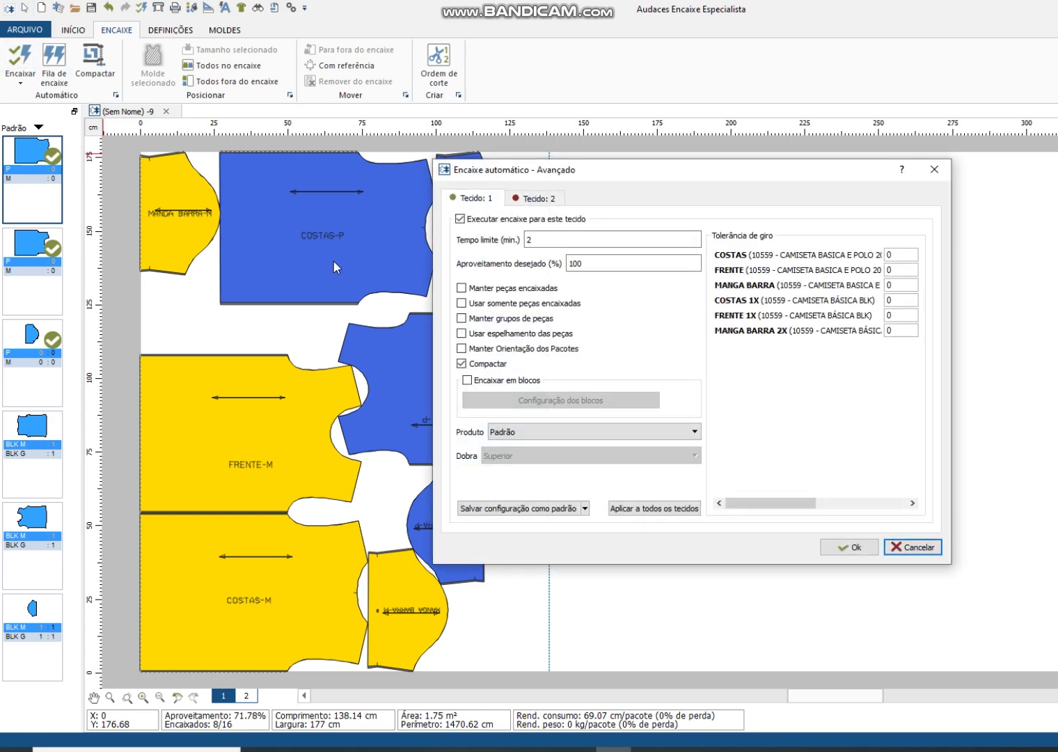
pyautogui.click(853, 549)
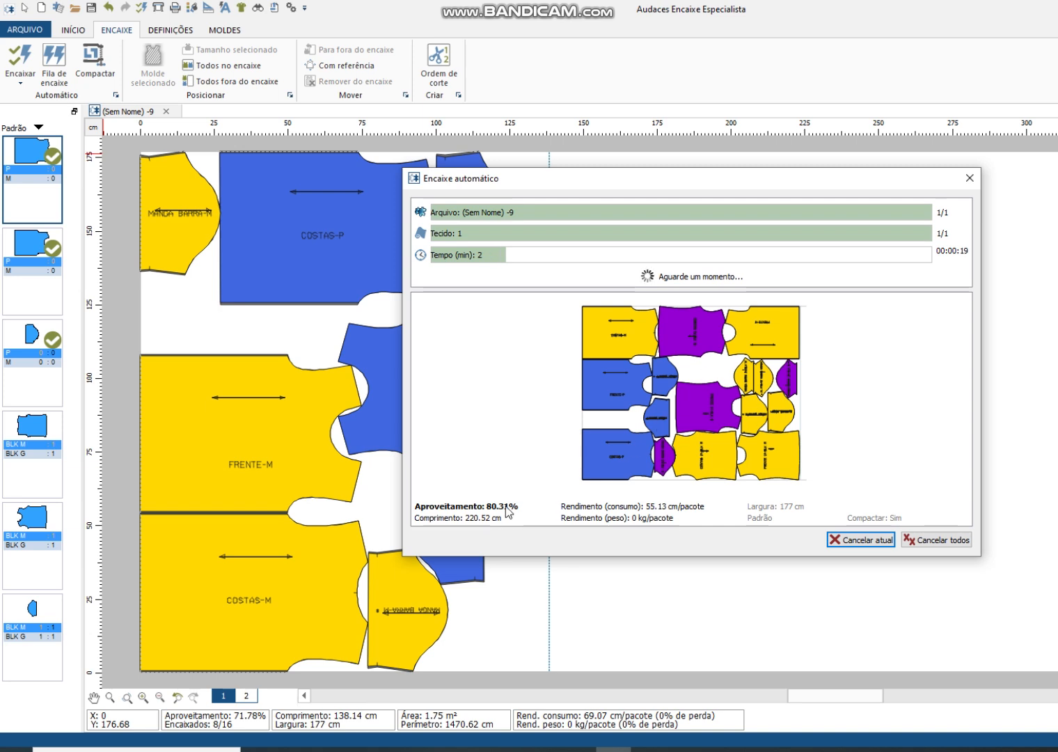
pyautogui.click(944, 540)
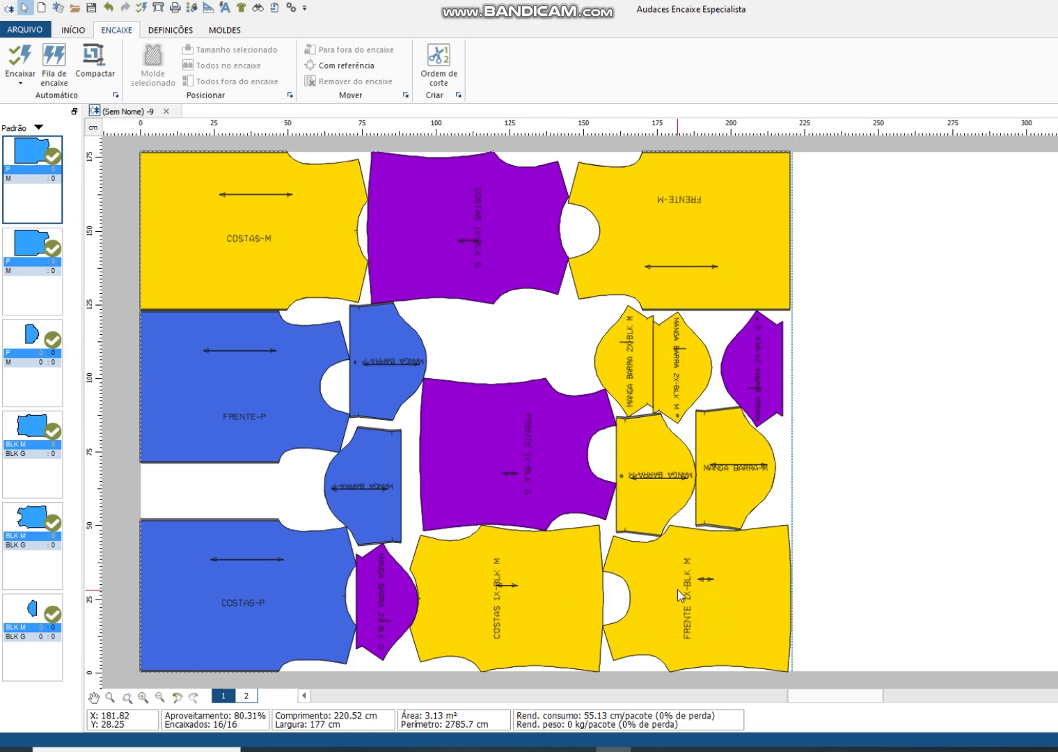
# Step: Change the color of size M in the CAMISETA BASICA E POLO 2025 model to bright green (#00ff00)
pyautogui.rightClick(505, 335)
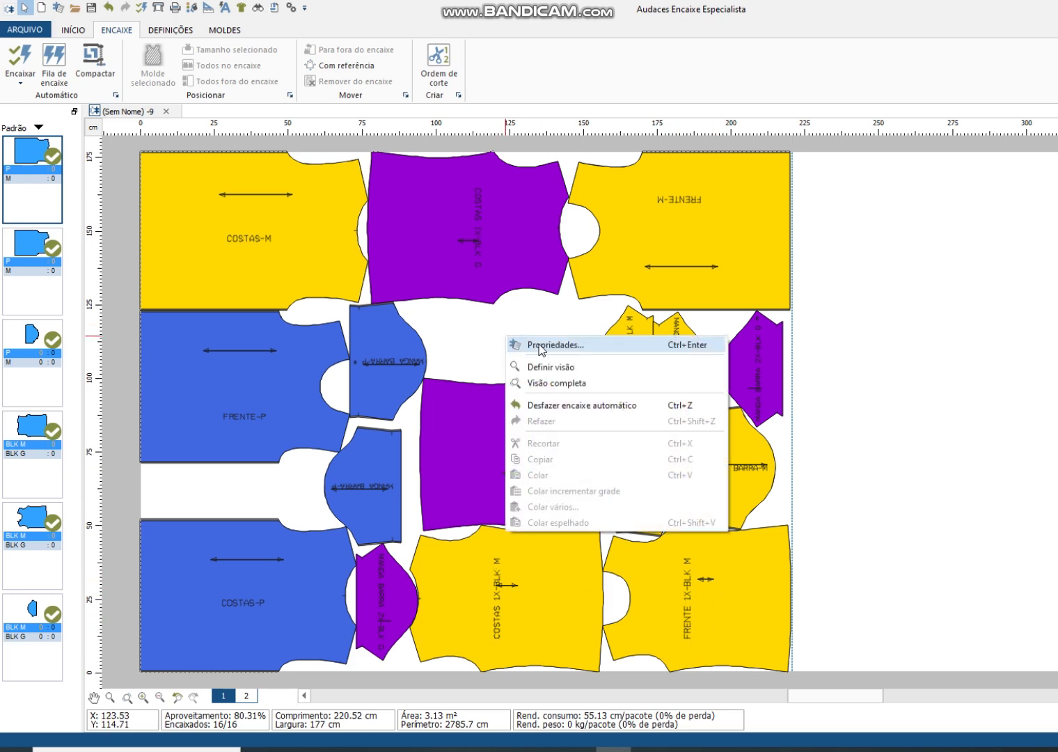
pyautogui.click(541, 345)
pyautogui.click(501, 315)
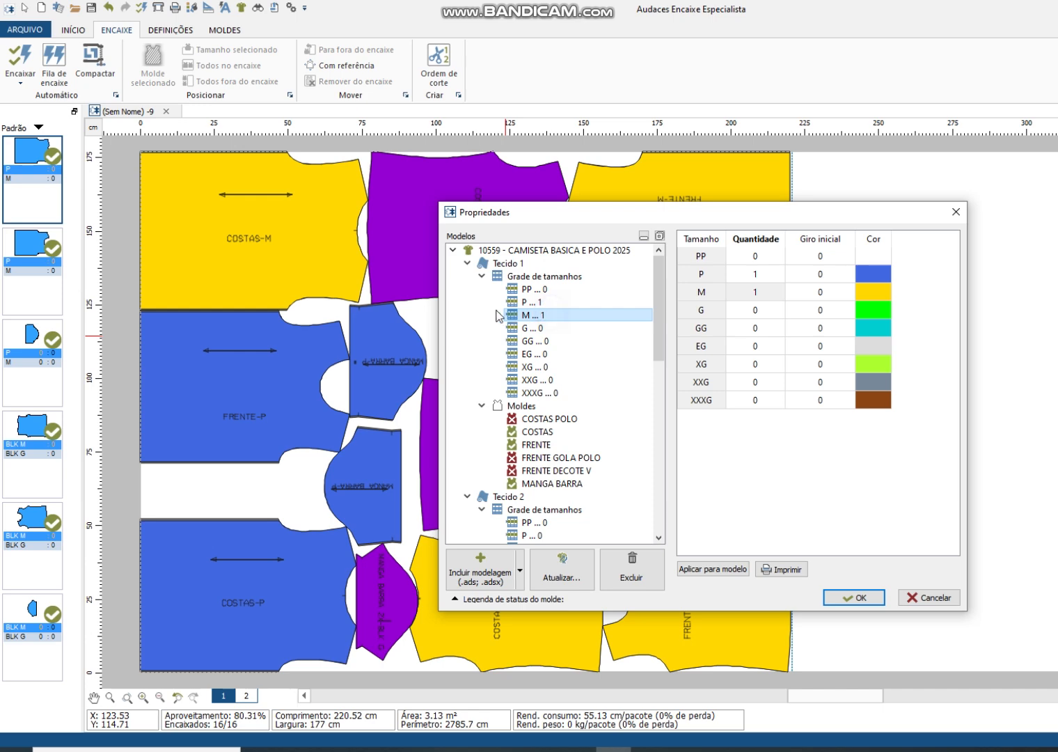
pyautogui.click(882, 295)
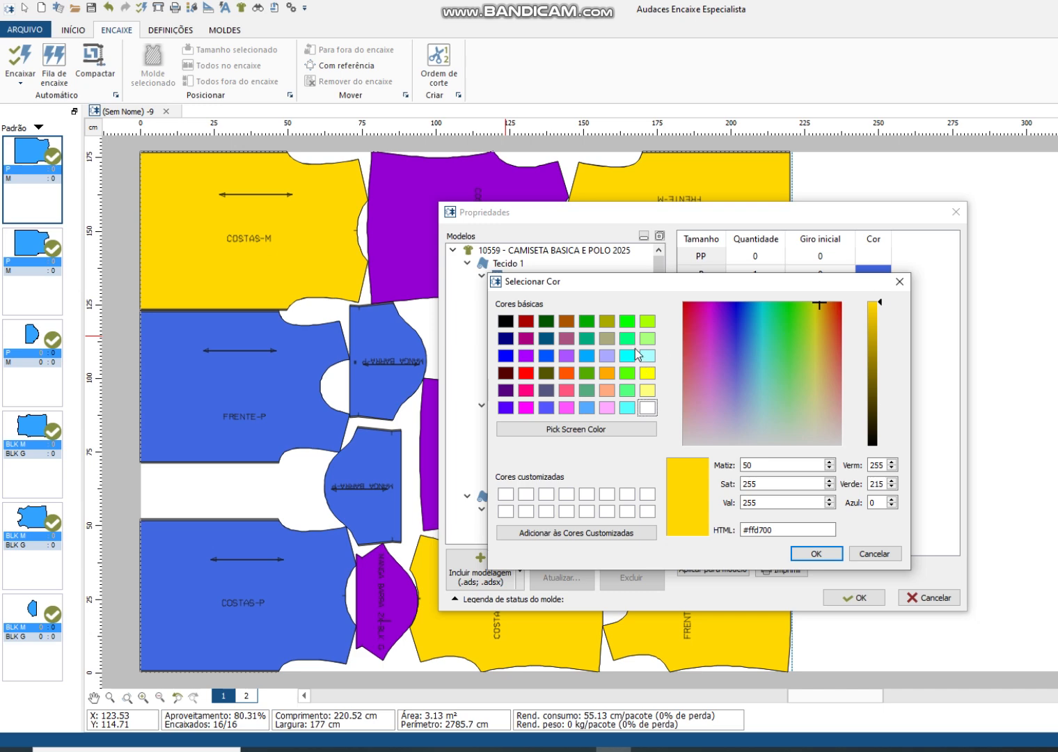
pyautogui.click(627, 321)
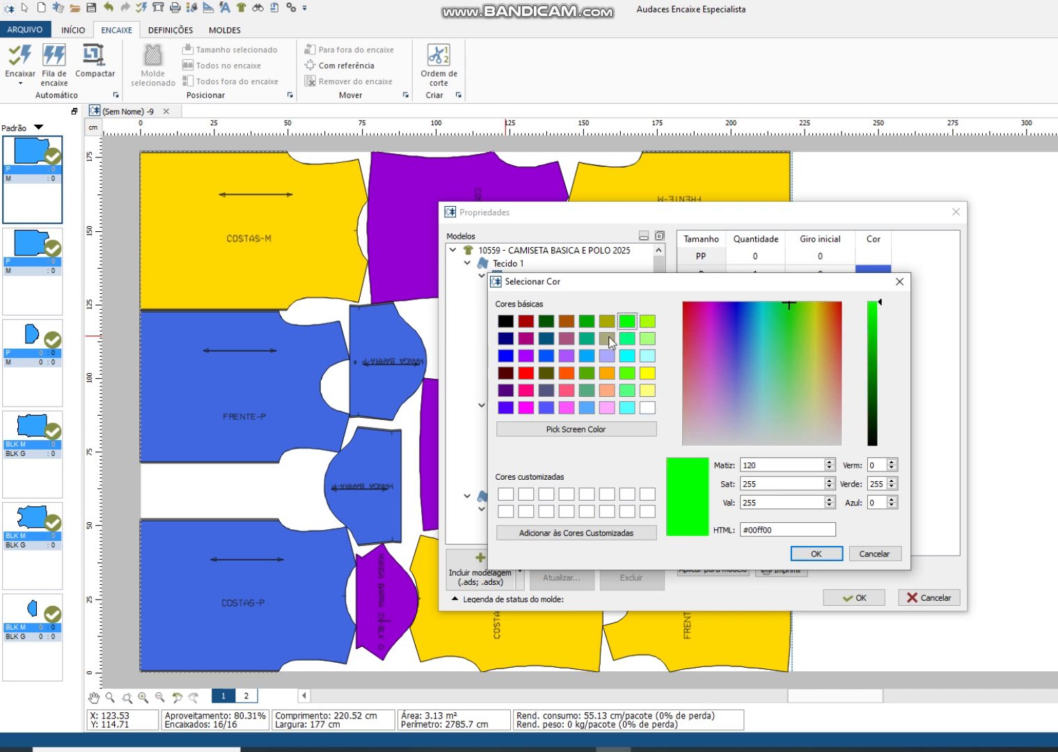
pyautogui.click(816, 553)
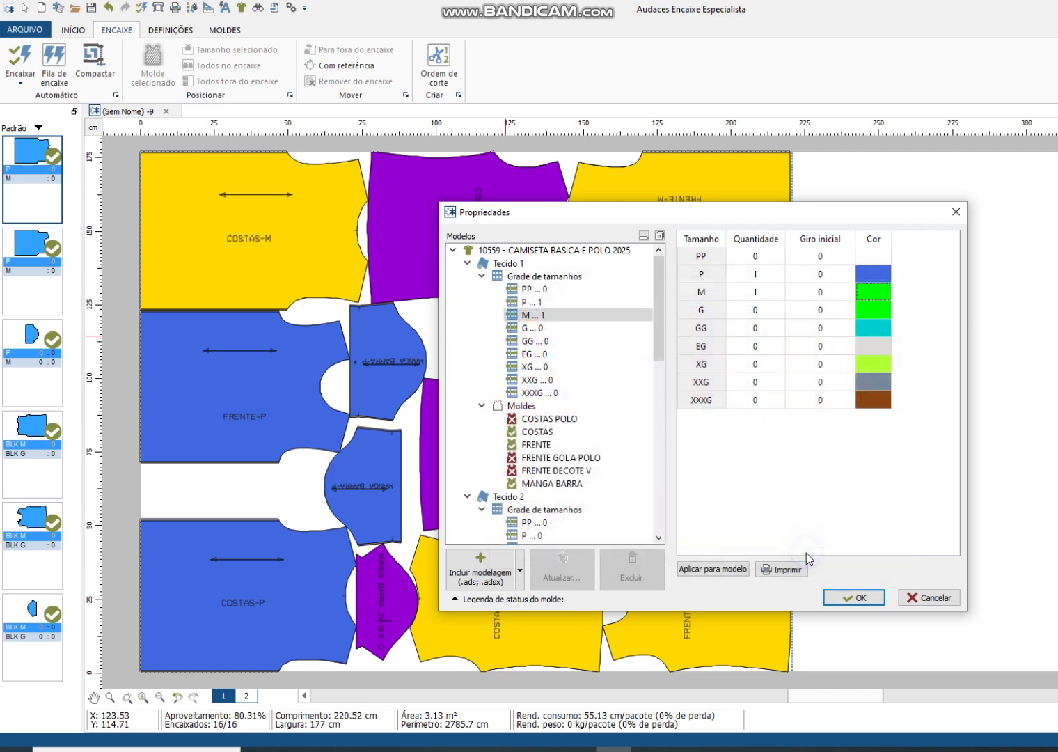
pyautogui.click(859, 597)
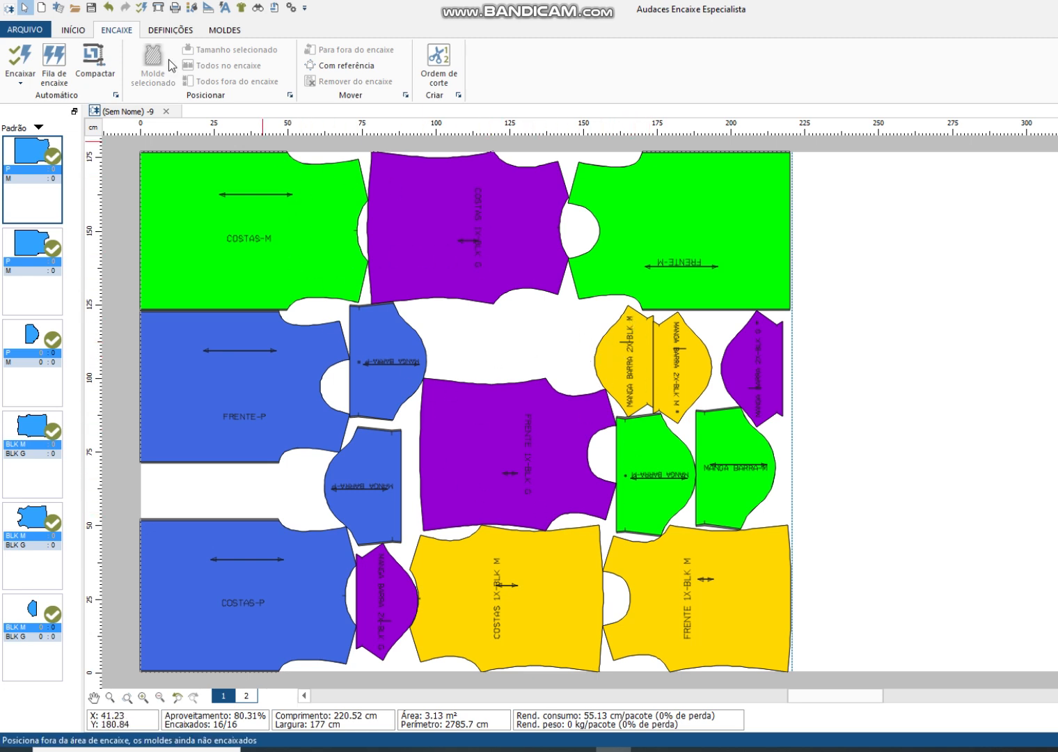
# Step: Save the marker in the ORDENS DE CORTE folder, named with the same first name as the existing files plus 05.06
pyautogui.click(91, 9)
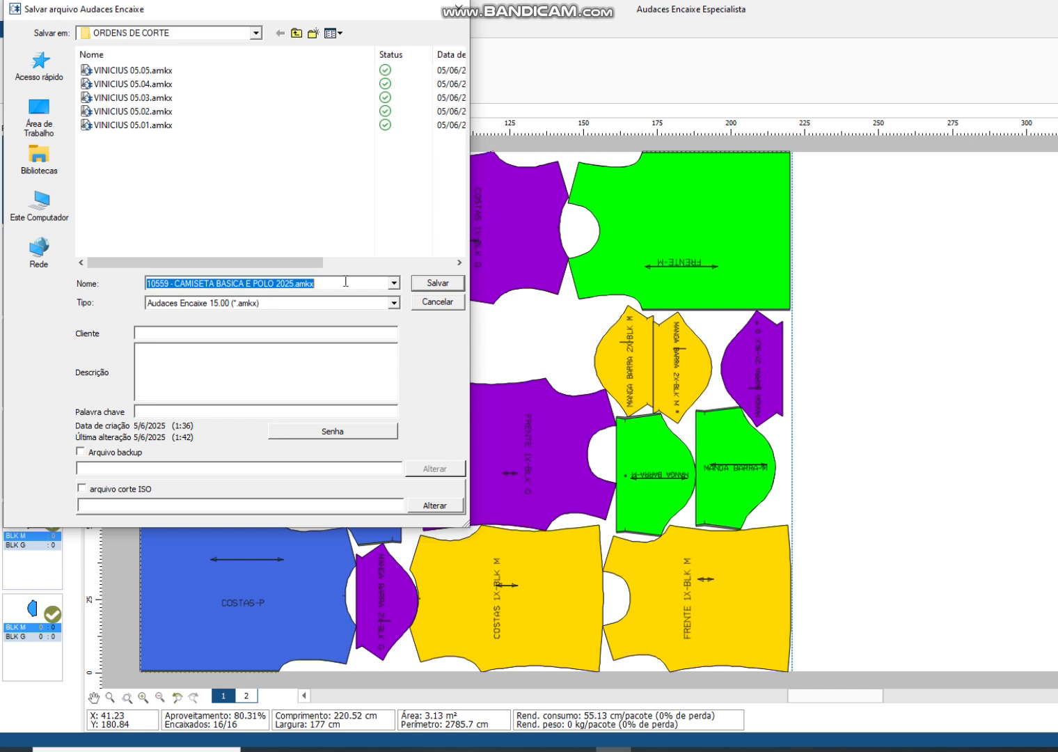
pyautogui.write('VINICIUS 05.')
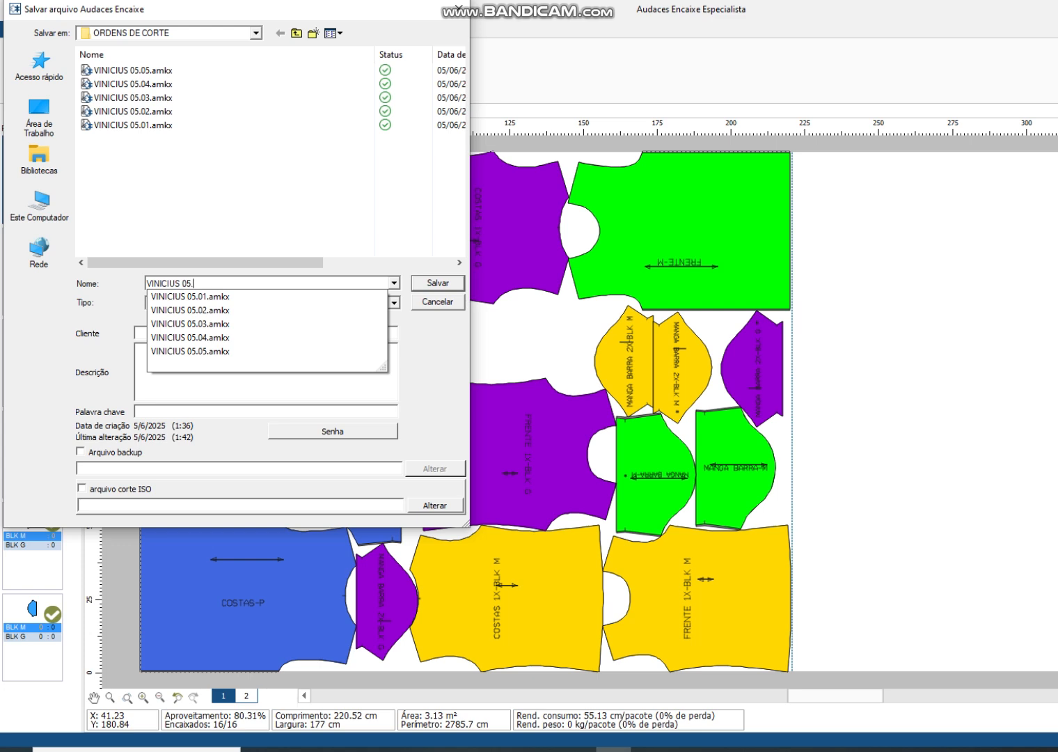
pyautogui.write('06')
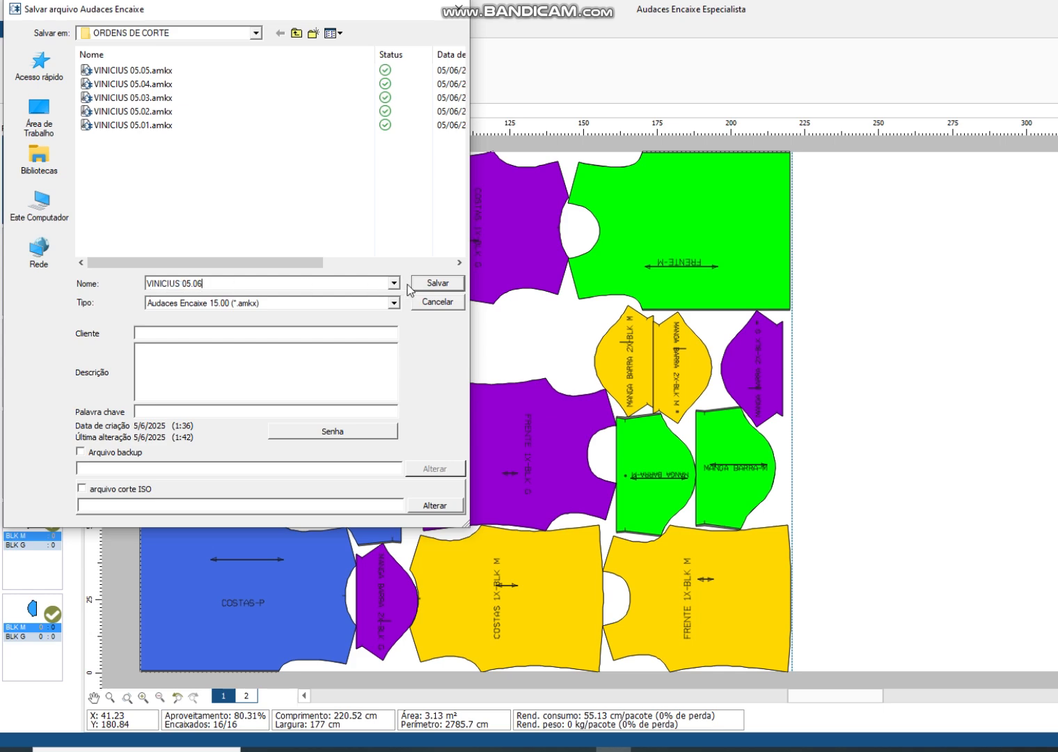
pyautogui.click(428, 284)
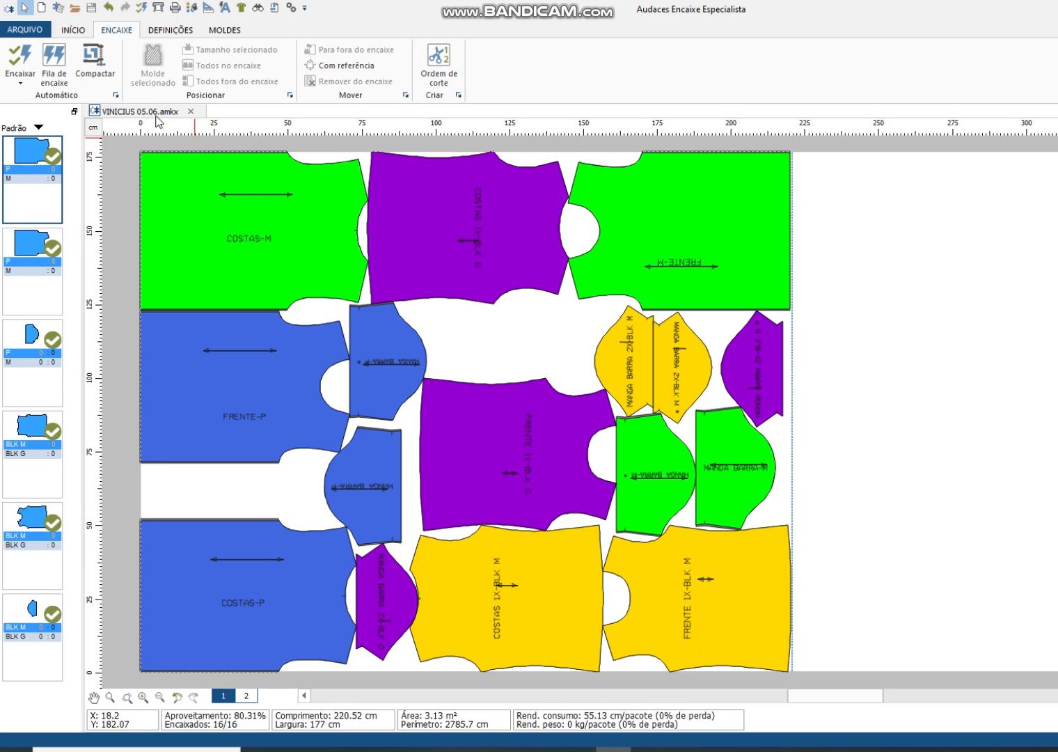
# Step: Print the marker miniature with an observation in the report giving the person's first name, 10 FOLHAS DRY PRETO and 05.06
pyautogui.click(174, 9)
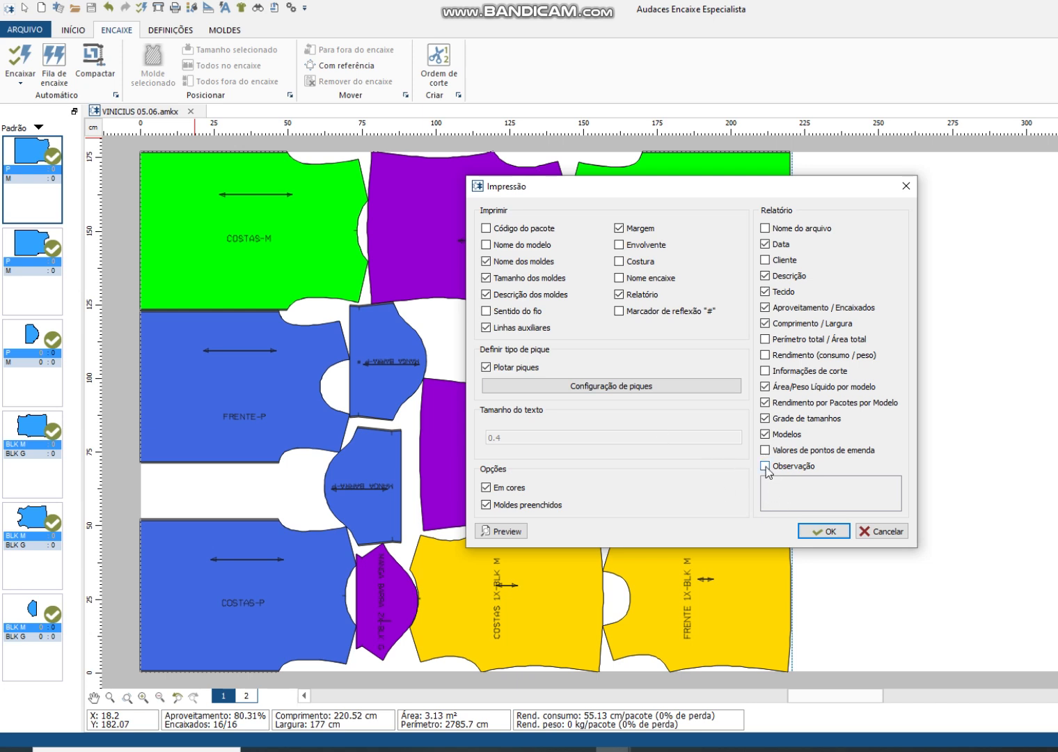
pyautogui.click(765, 466)
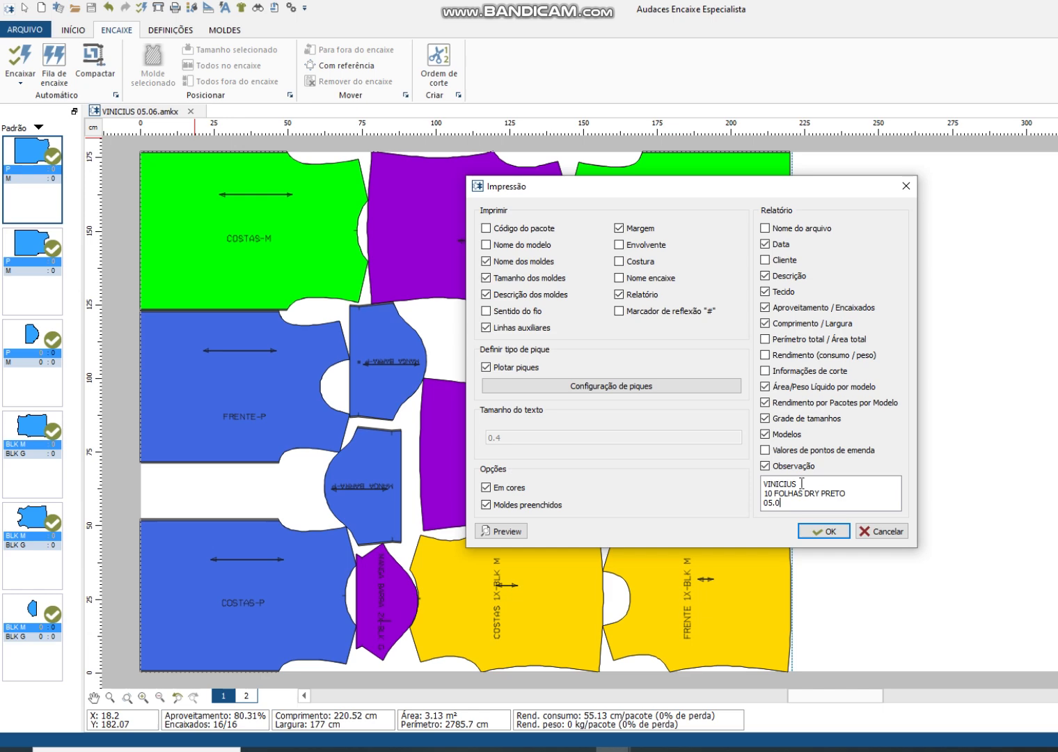
pyautogui.click(820, 532)
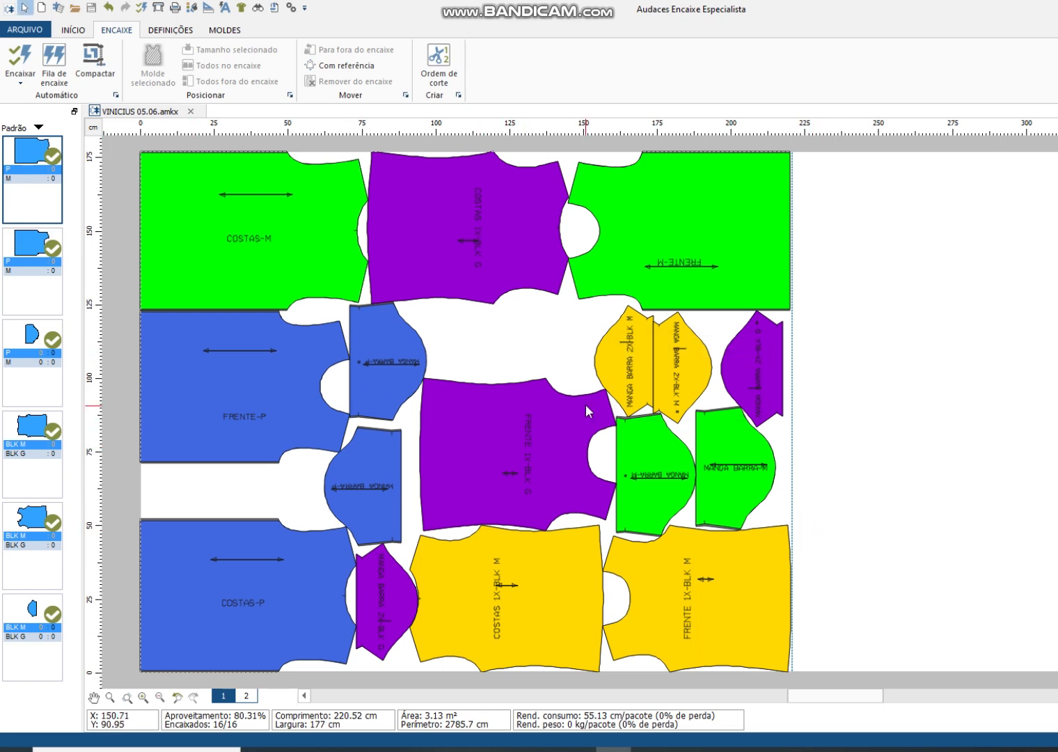
# Step: Plot the marker at real size, rotated 90°, to a .plt file in the Dados folder under the marker's own name ending in 05.06
pyautogui.click(158, 7)
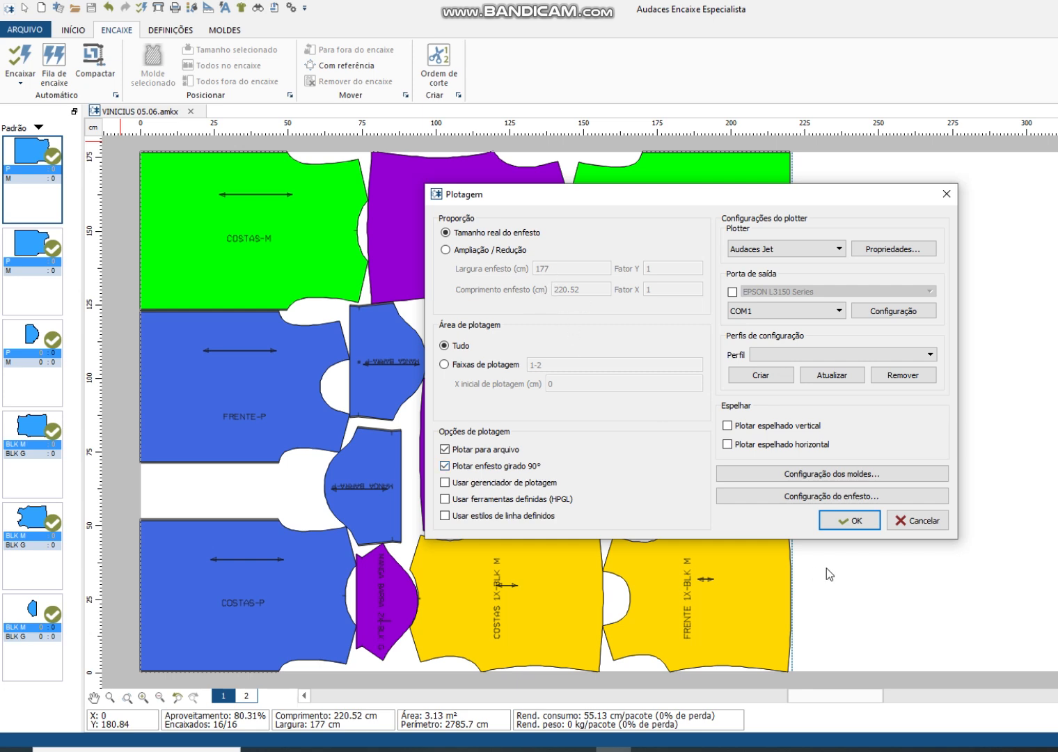
pyautogui.click(845, 521)
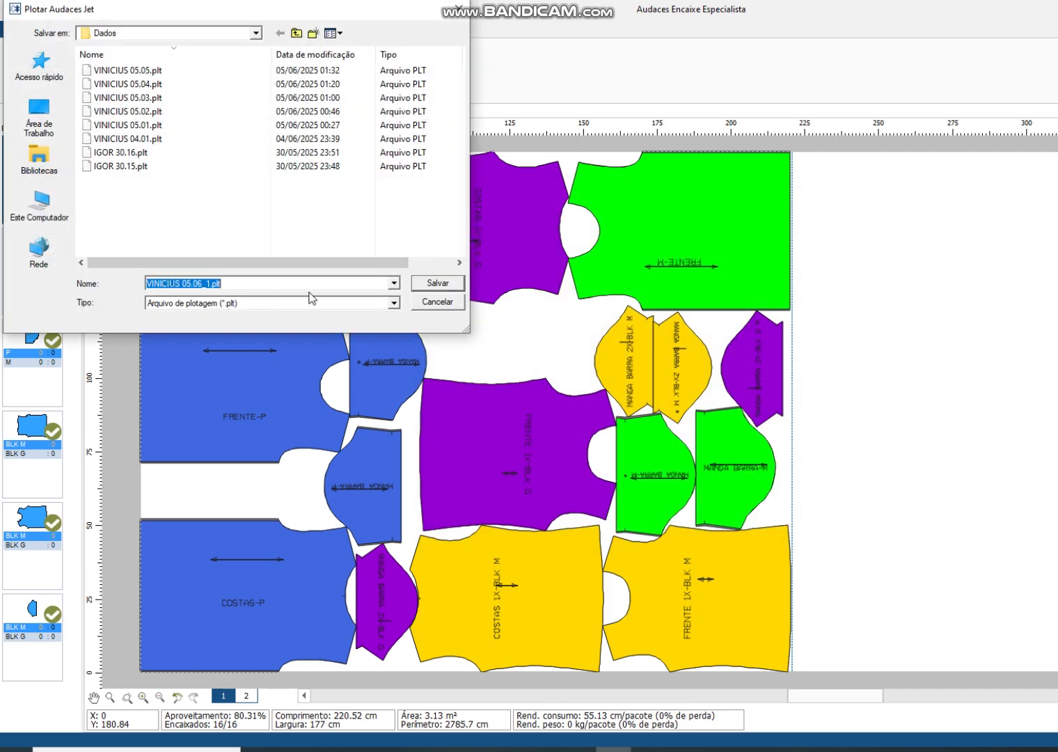
pyautogui.write('VINICIUS')
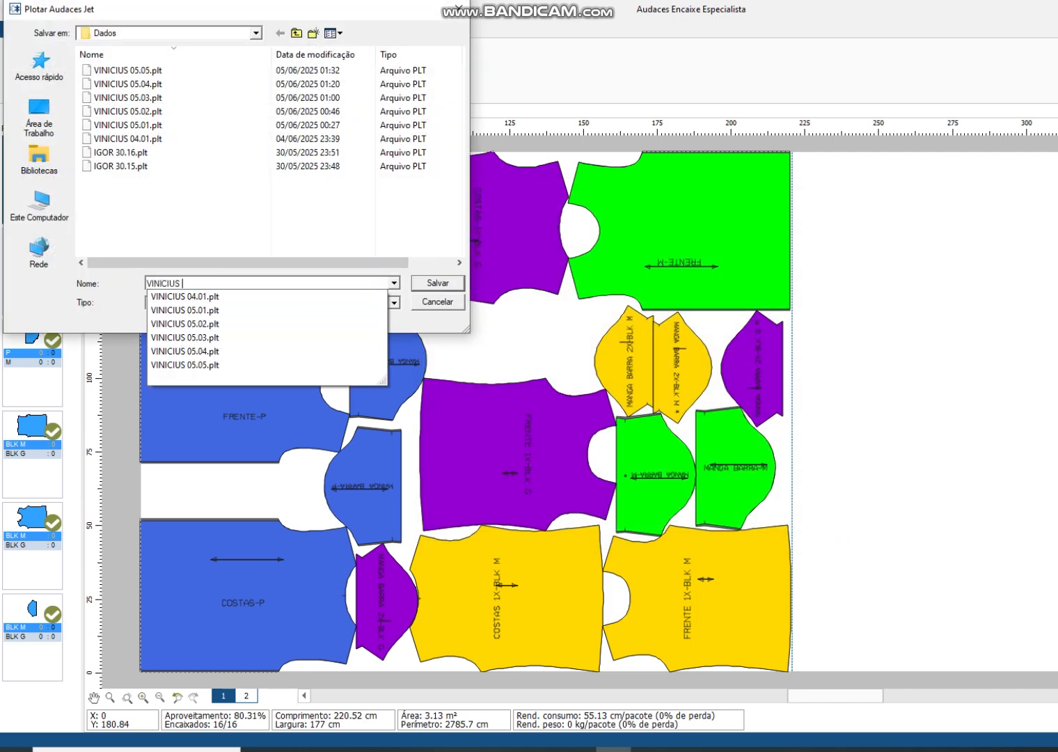
pyautogui.write(' 05')
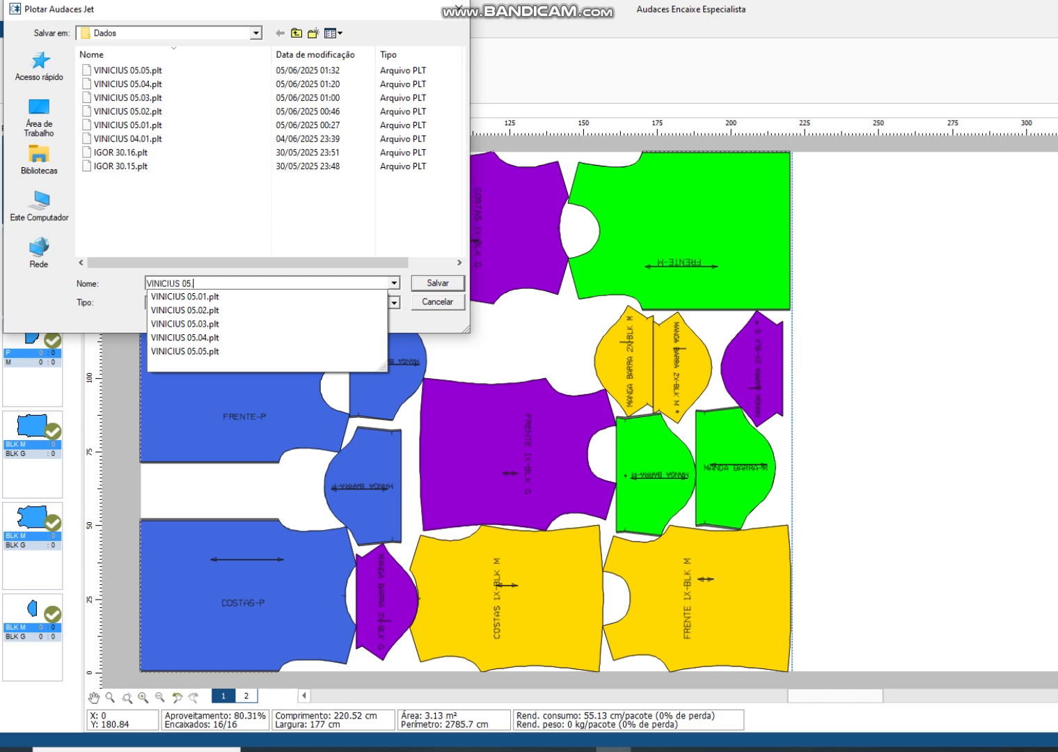
pyautogui.write('.06')
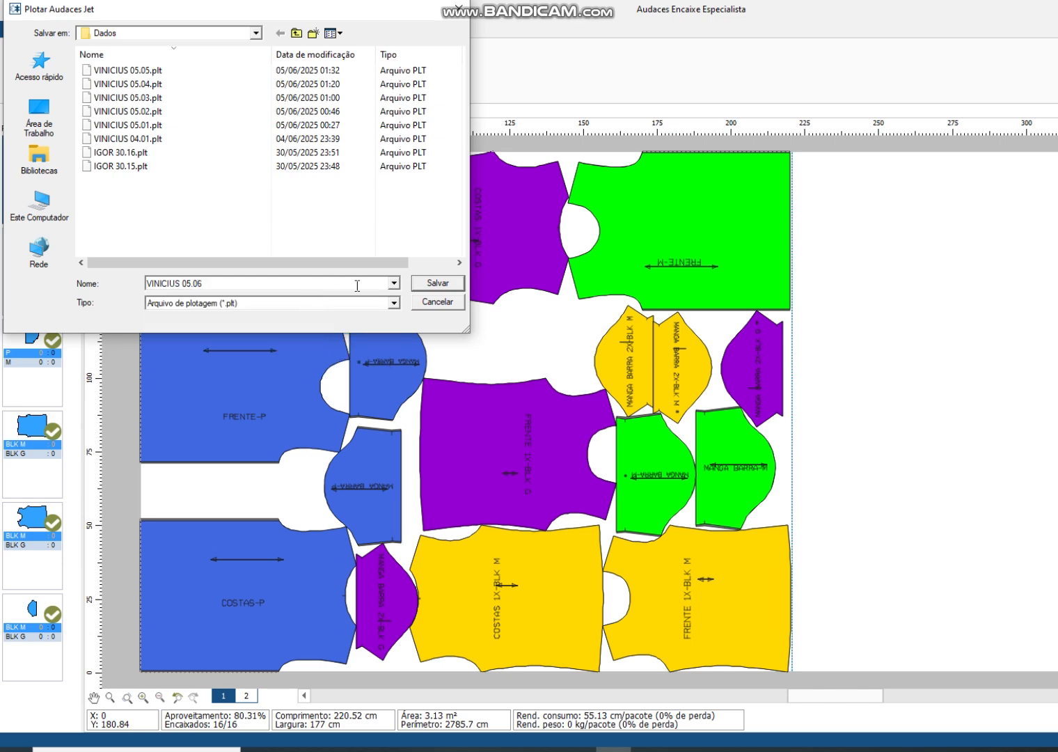
pyautogui.click(436, 282)
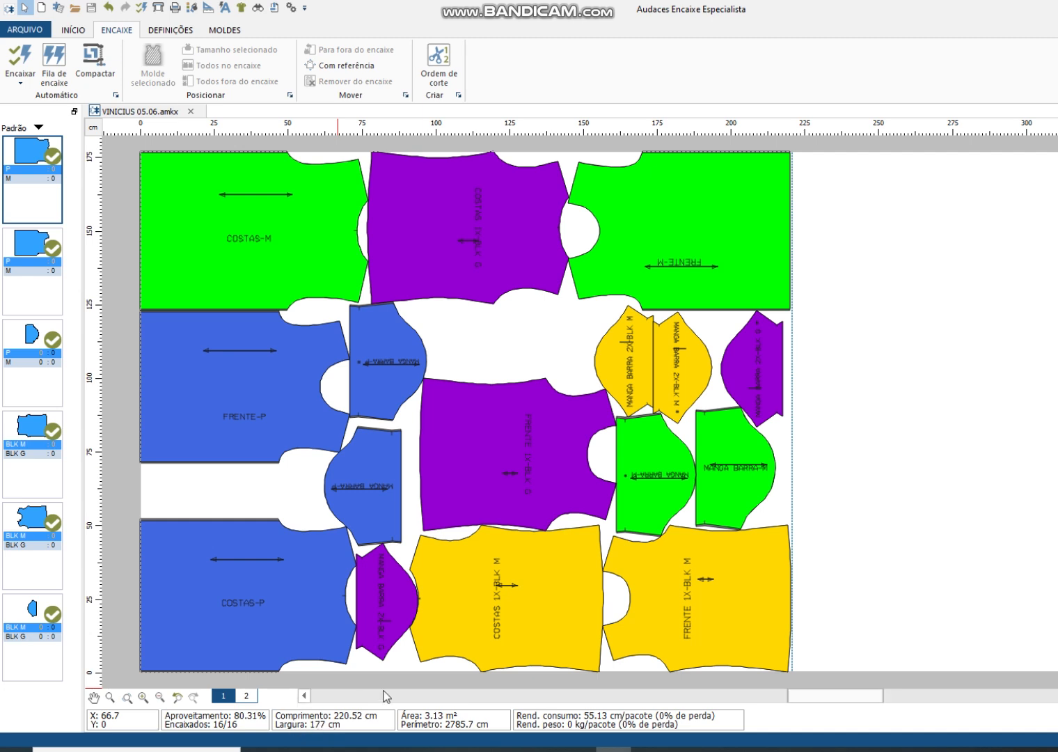
# Step: Close the marker and reopen the saved file ending in 05.06 from the ORDENS DE CORTE folder
pyautogui.click(190, 111)
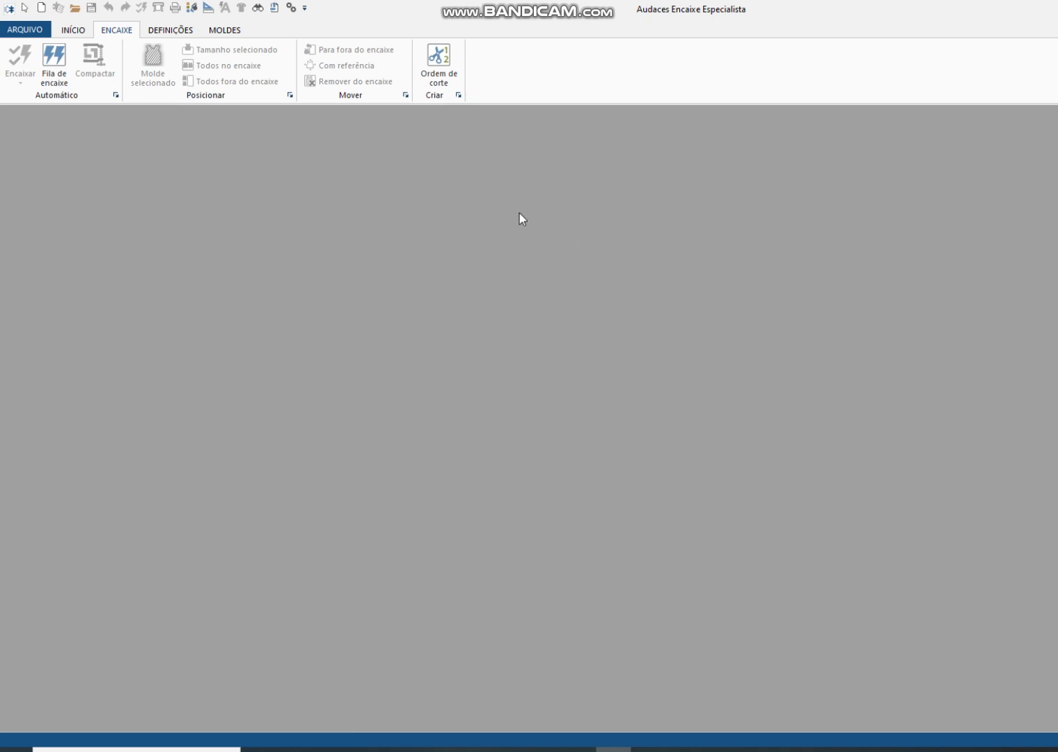
pyautogui.click(73, 30)
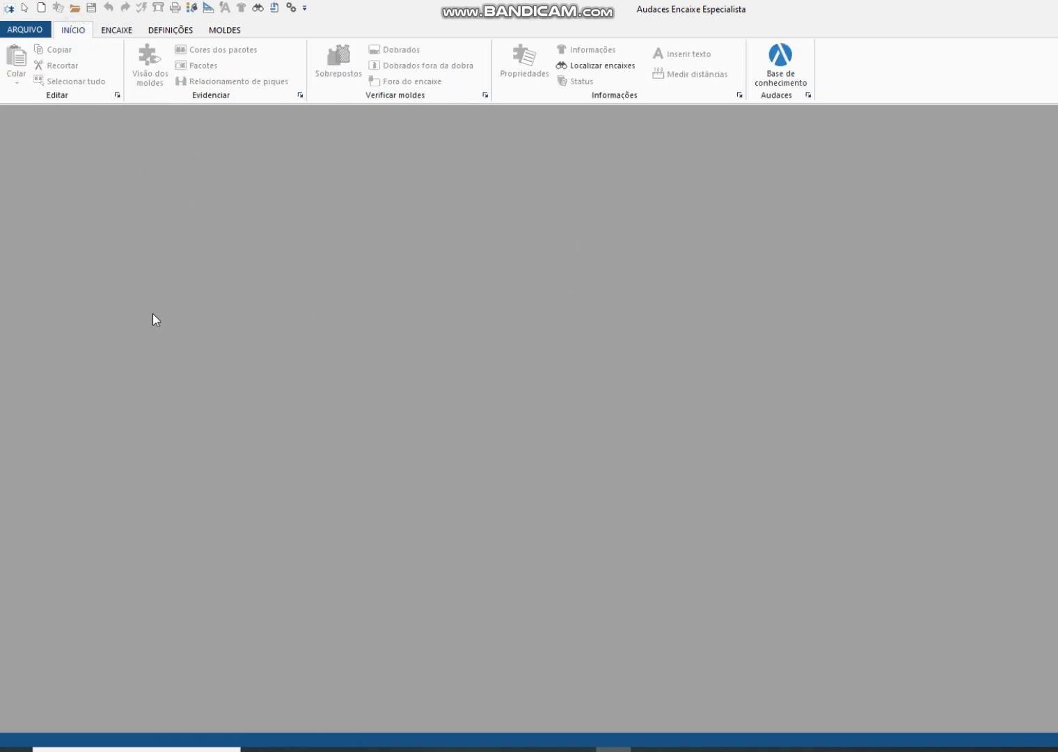
pyautogui.click(76, 9)
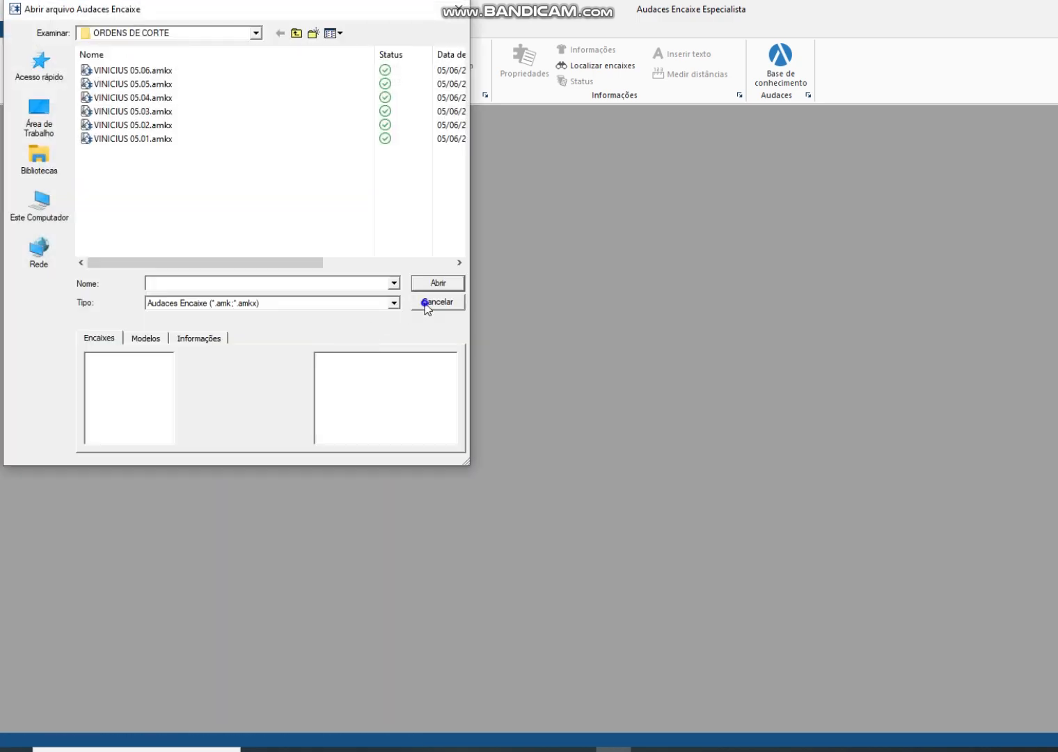
pyautogui.click(425, 305)
pyautogui.click(77, 9)
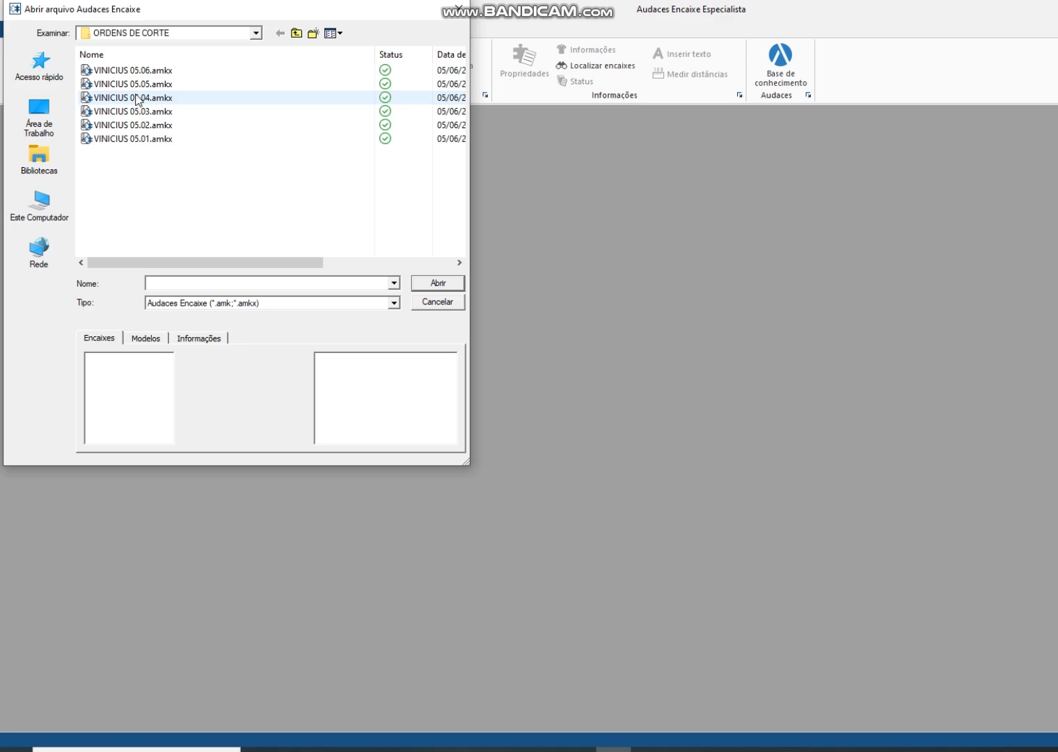
pyautogui.doubleClick(136, 70)
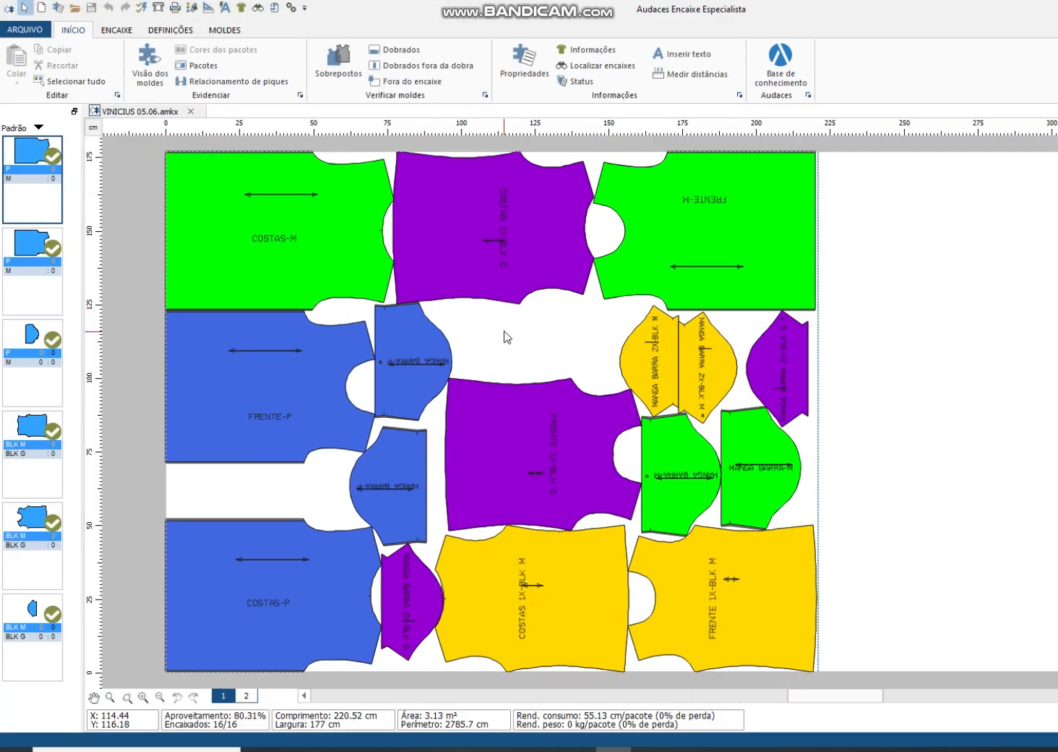
# Step: Set the width of Tecido 1 to 175 cm and accept the removal of the patterns outside its limits
pyautogui.rightClick(506, 337)
pyautogui.click(536, 343)
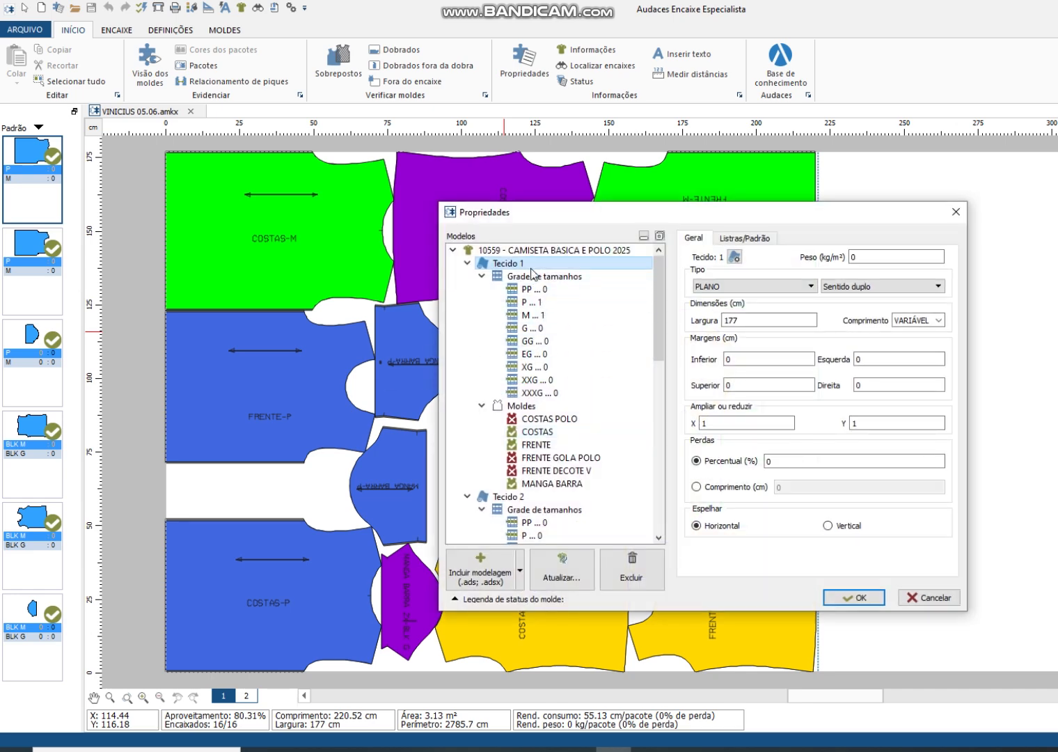
pyautogui.moveTo(763, 321); pyautogui.dragTo(723, 321)
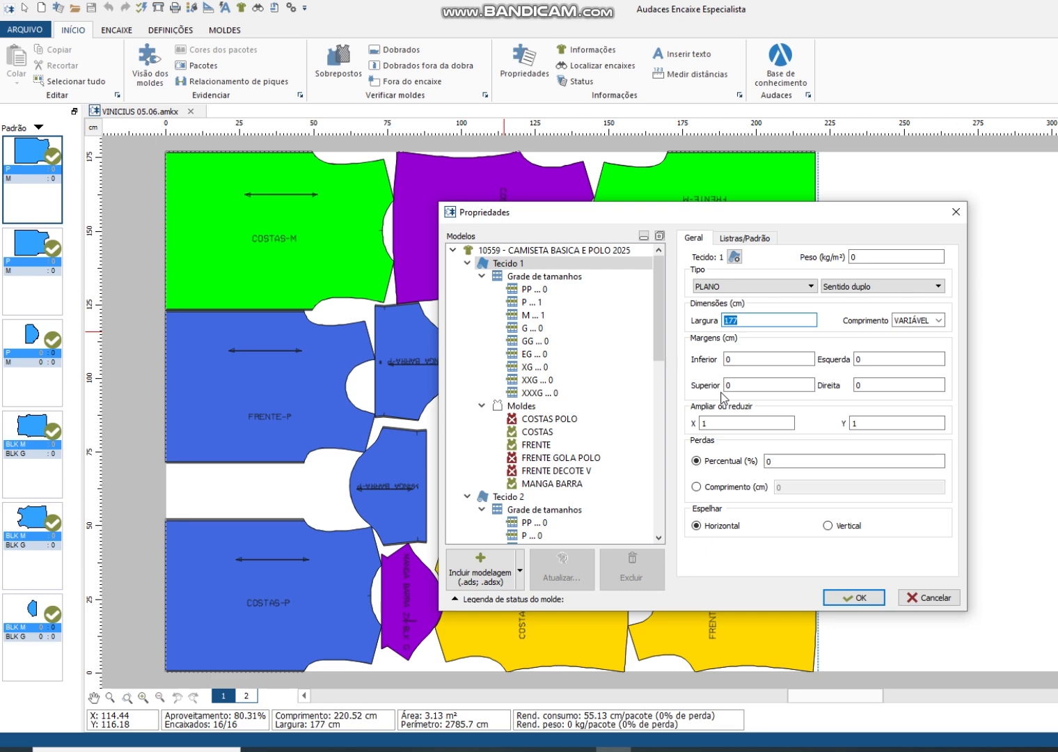
pyautogui.write('175')
pyautogui.click(856, 596)
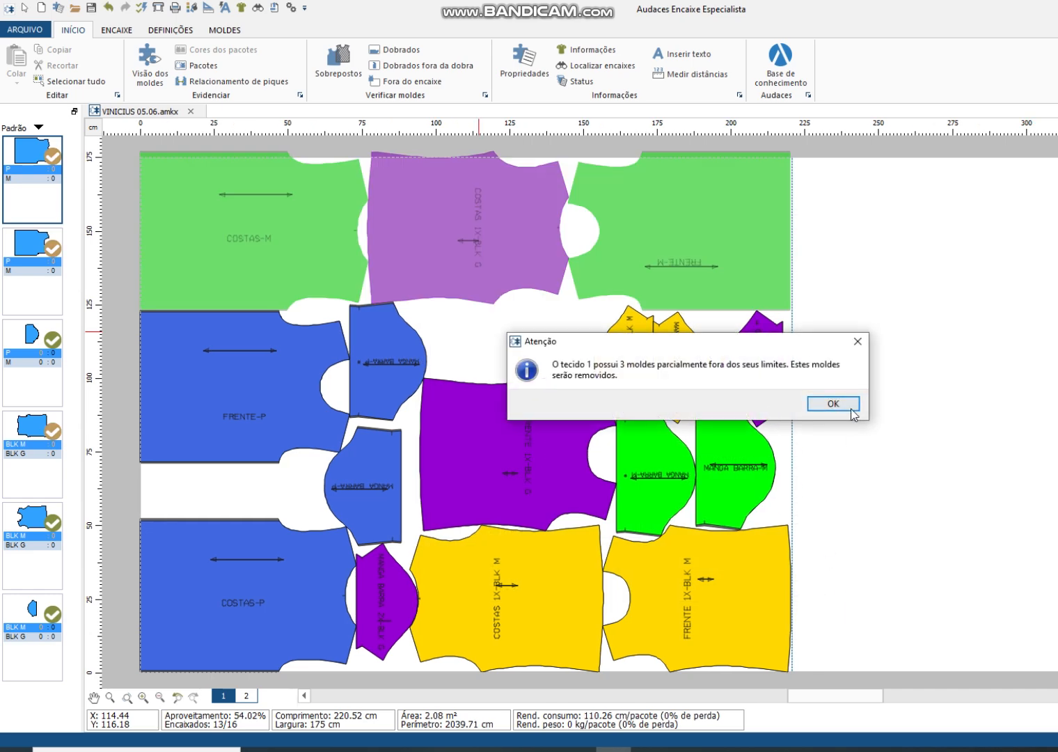
pyautogui.click(842, 401)
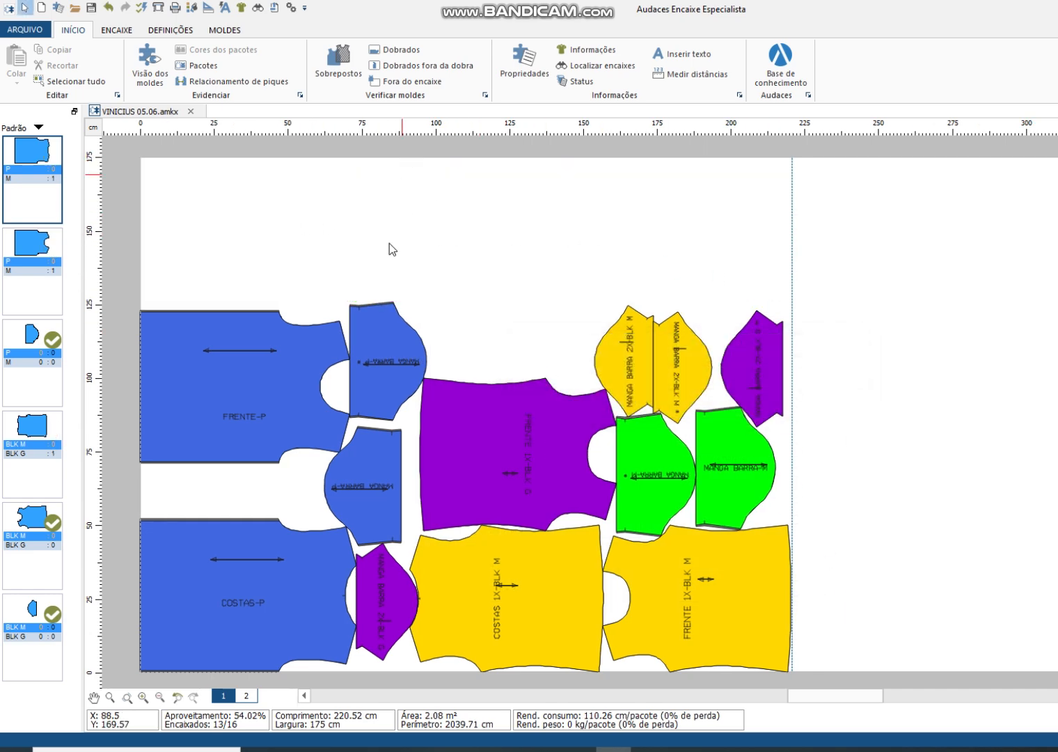
# Step: Run automatic nesting again for Tecido 1 at the 175 cm width
pyautogui.click(116, 30)
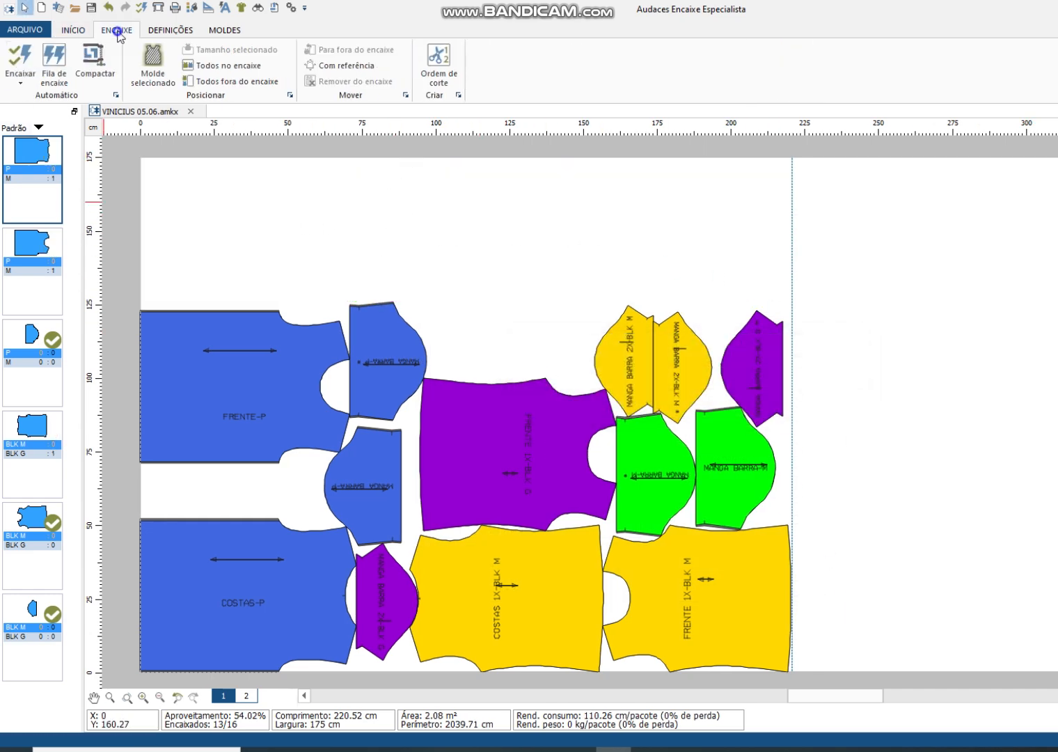
pyautogui.click(20, 57)
pyautogui.click(851, 563)
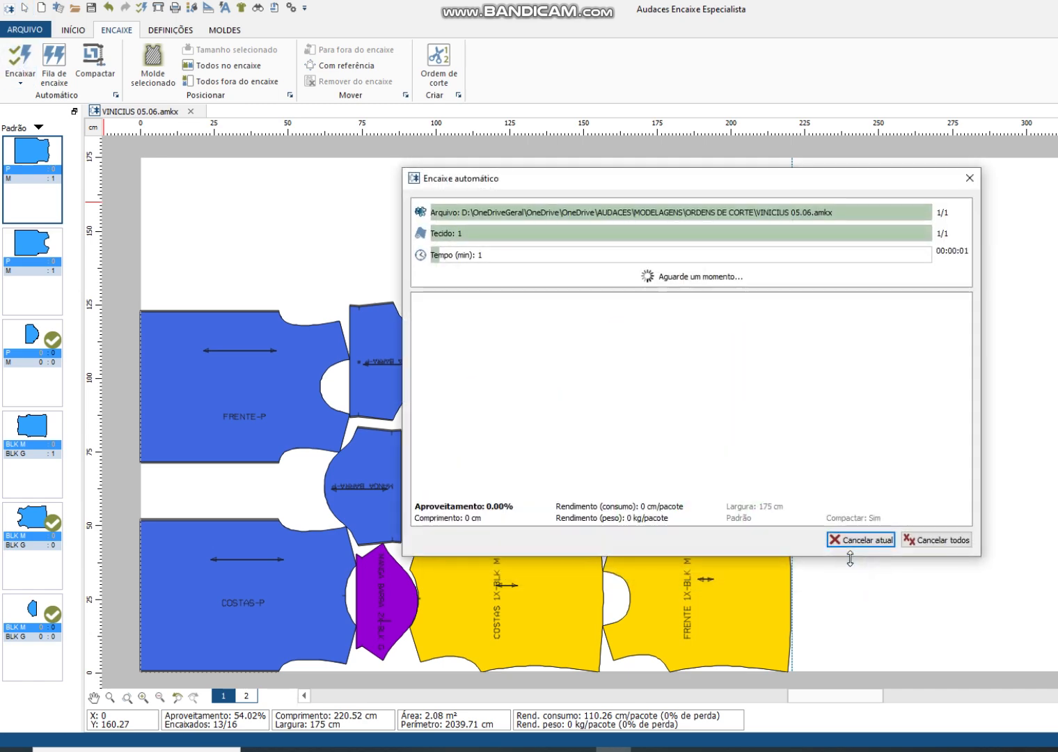